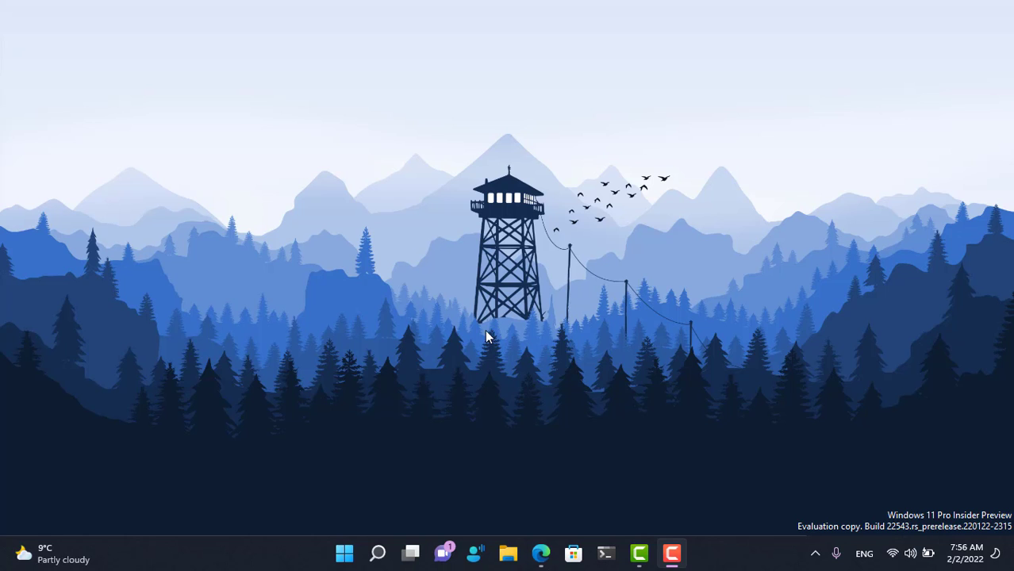
- Turn on the Hyper-V Windows feature with its Management Tools and Platform, and apply the change
{"action": "left_click", "coordinate": [378, 554]}
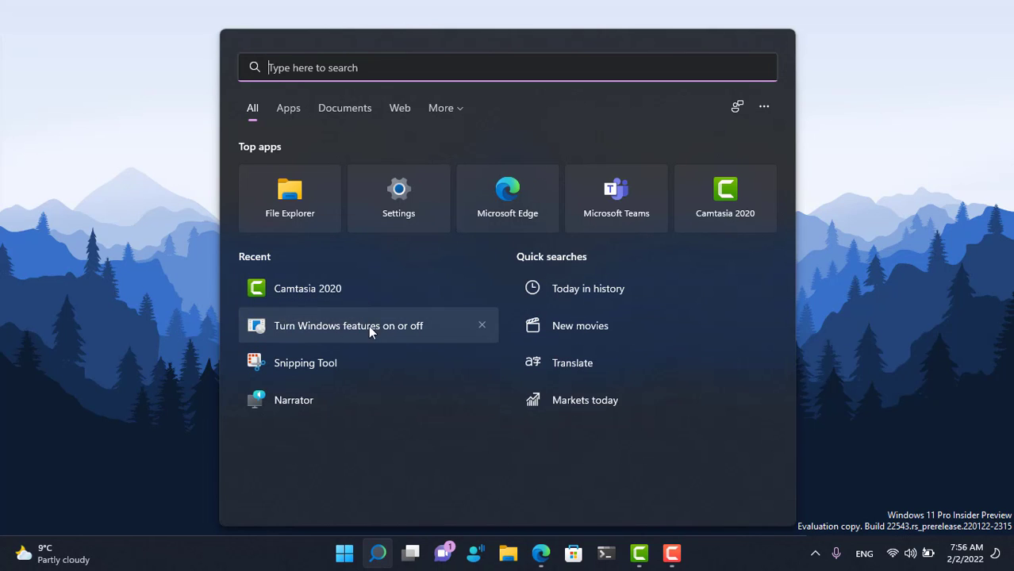
{"action": "left_click", "coordinate": [257, 331]}
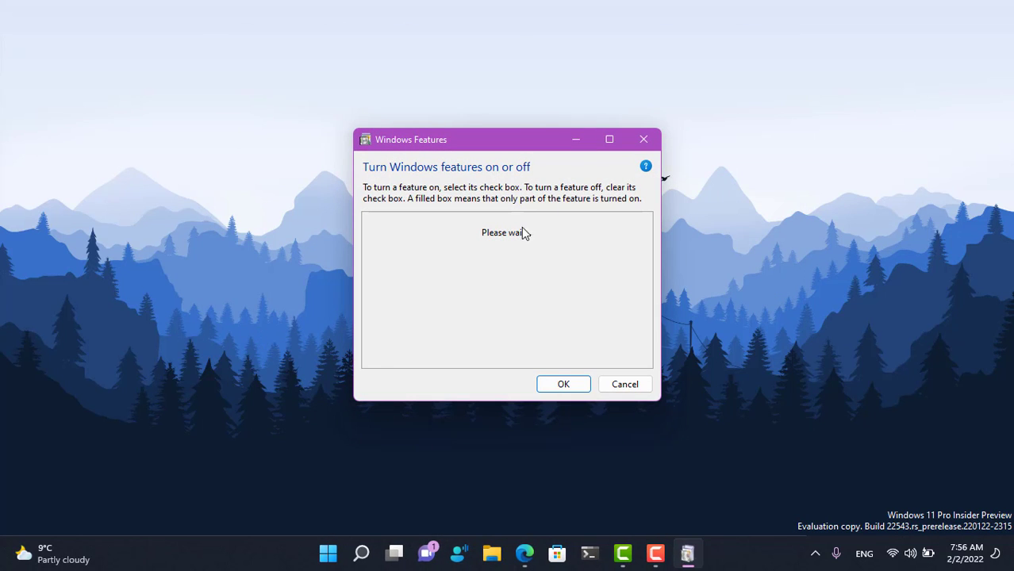
{"action": "left_click", "coordinate": [609, 140]}
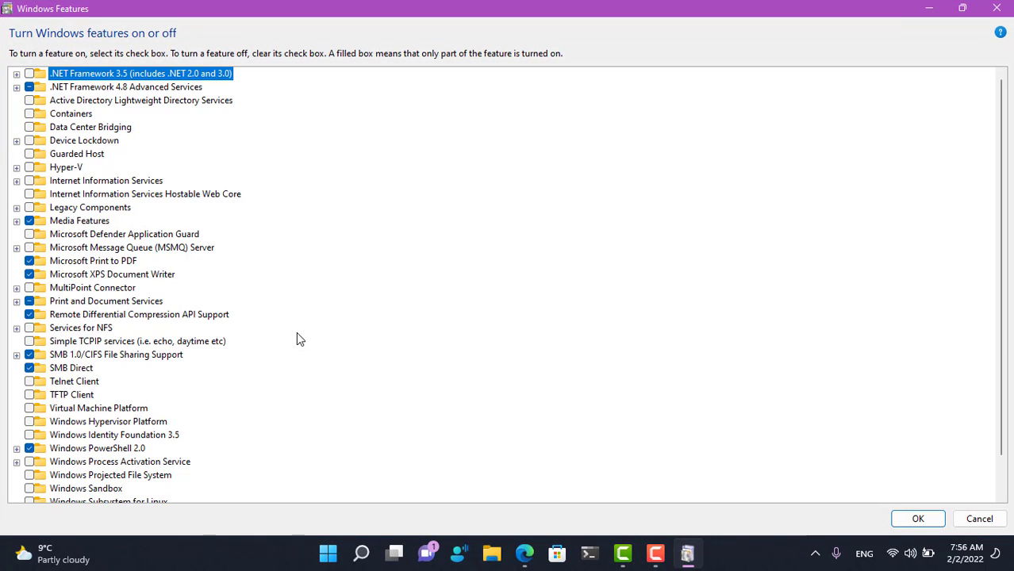
{"action": "left_click", "coordinate": [64, 169]}
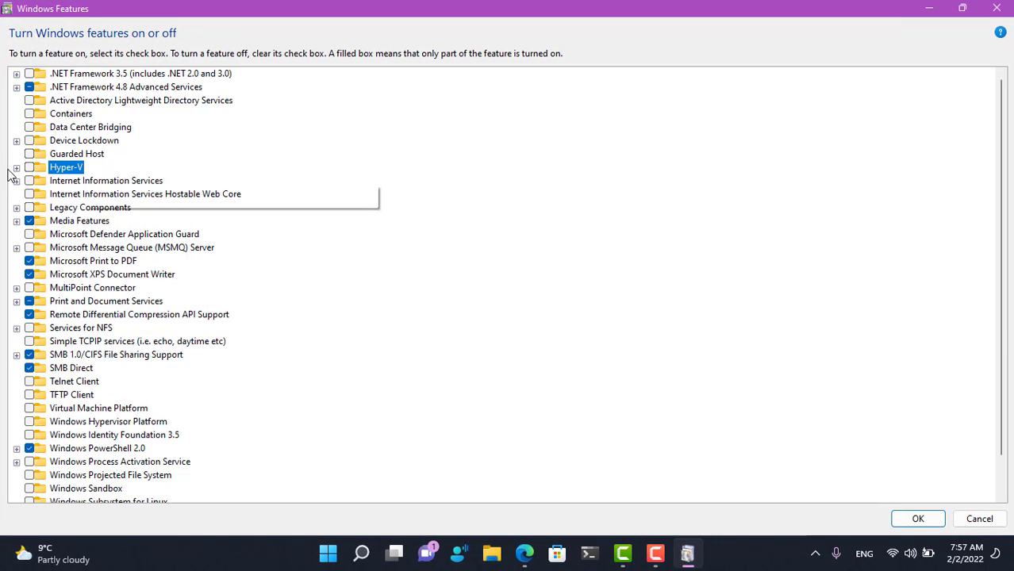
{"action": "left_click", "coordinate": [28, 167]}
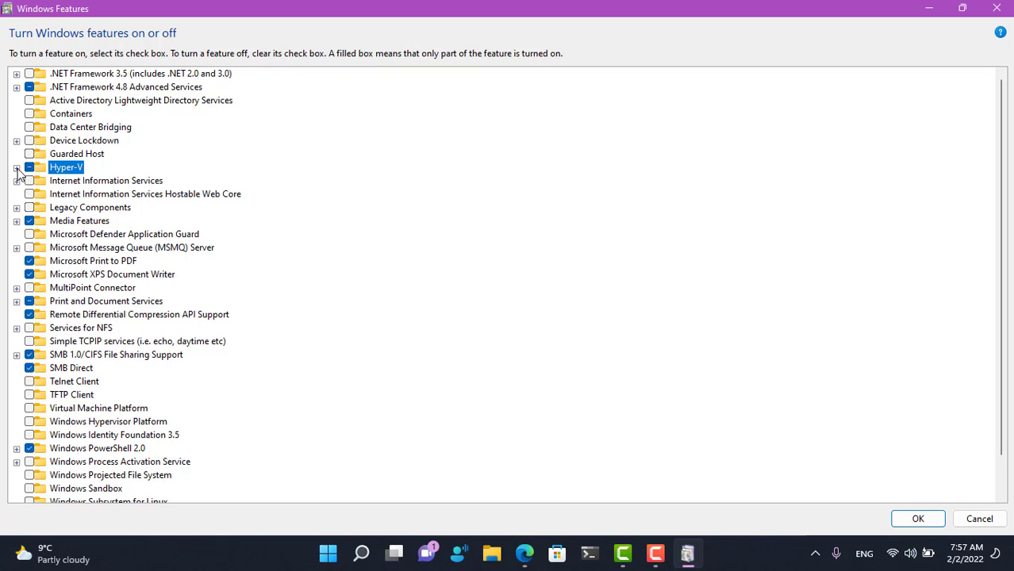
{"action": "left_click", "coordinate": [17, 169]}
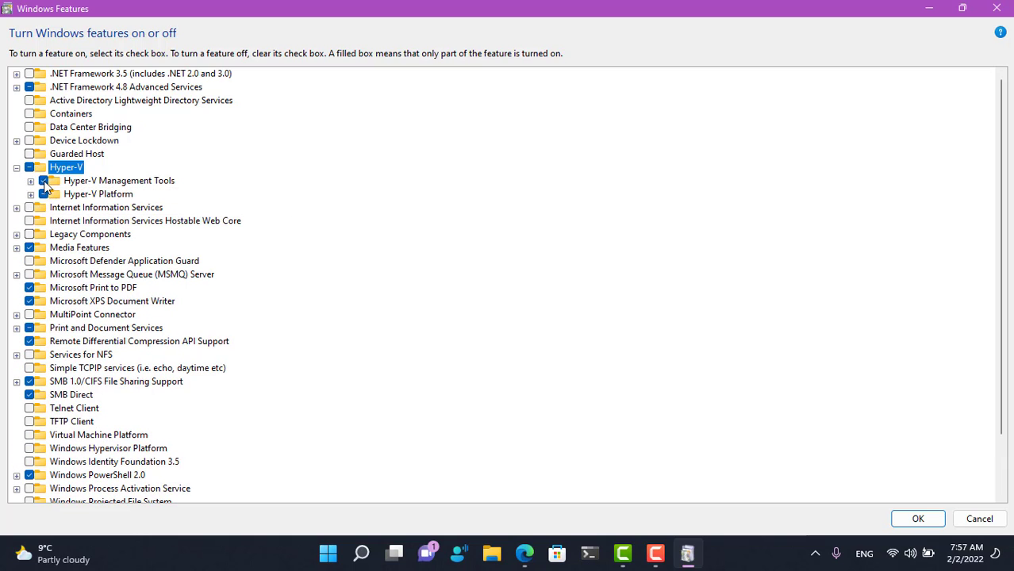
{"action": "left_click", "coordinate": [919, 520]}
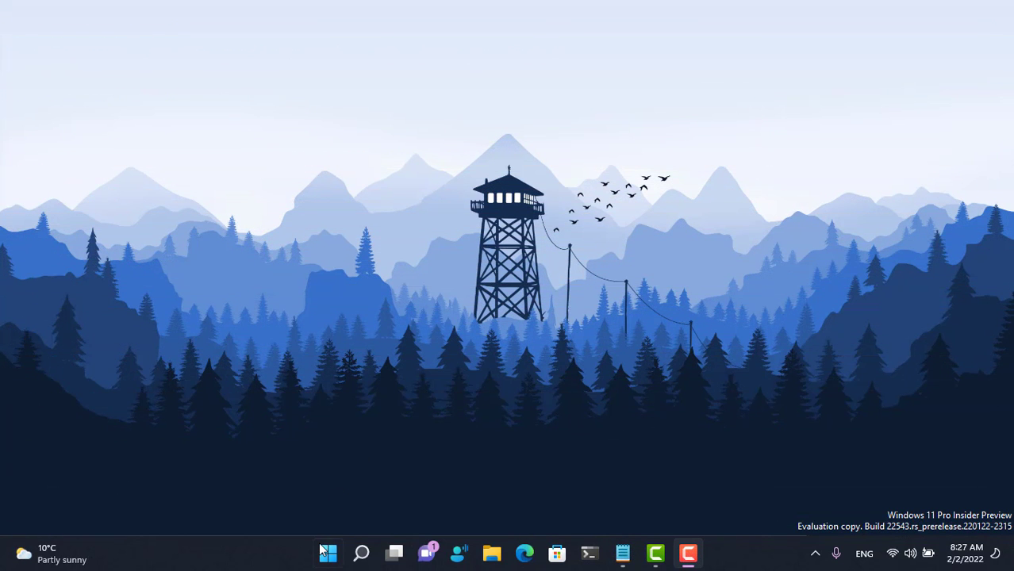
- Launch Hyper-V Manager and select the local server
{"action": "left_click", "coordinate": [363, 556]}
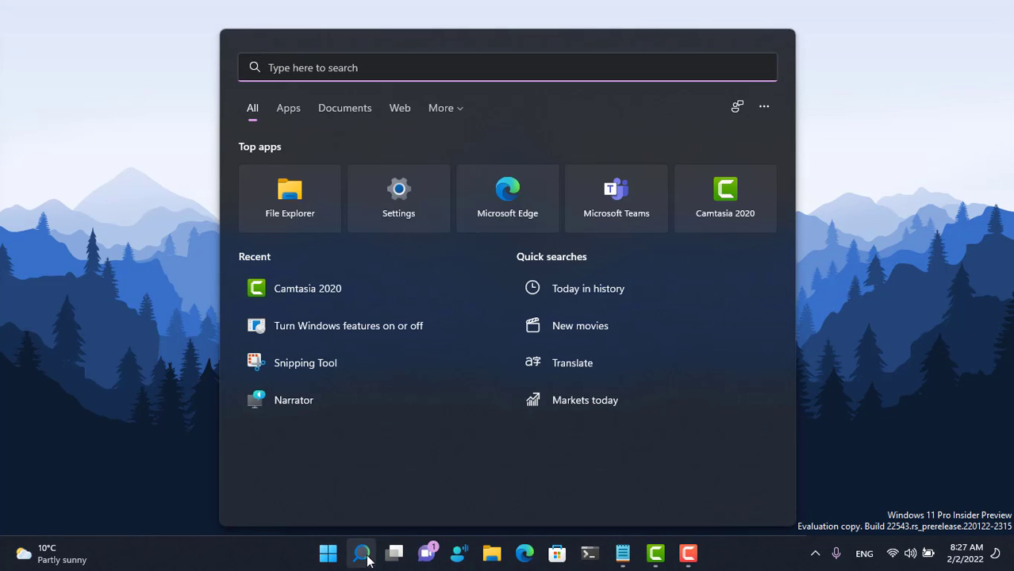
{"action": "type", "text": "hyper-V Manager"}
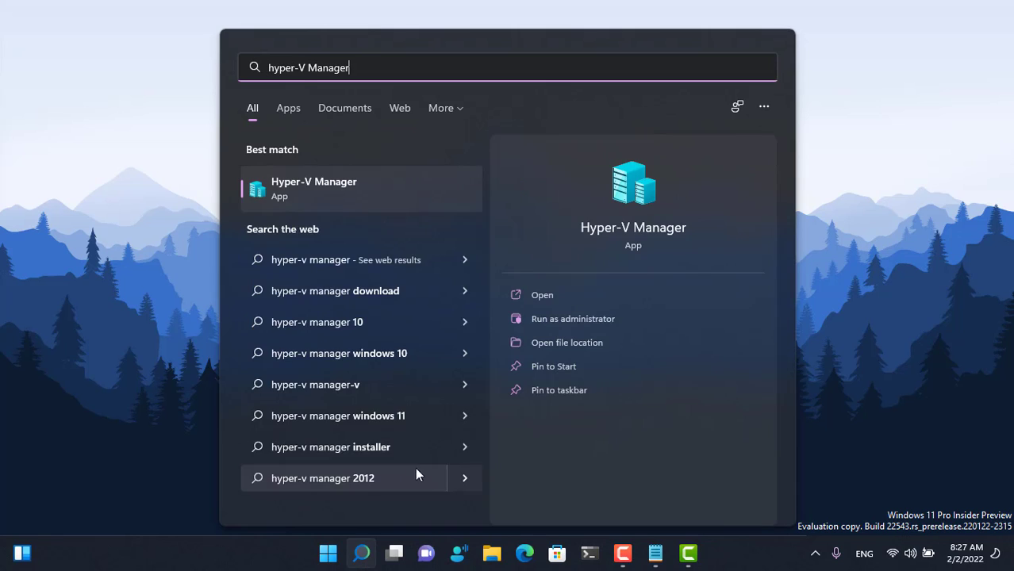
{"action": "left_click", "coordinate": [296, 199]}
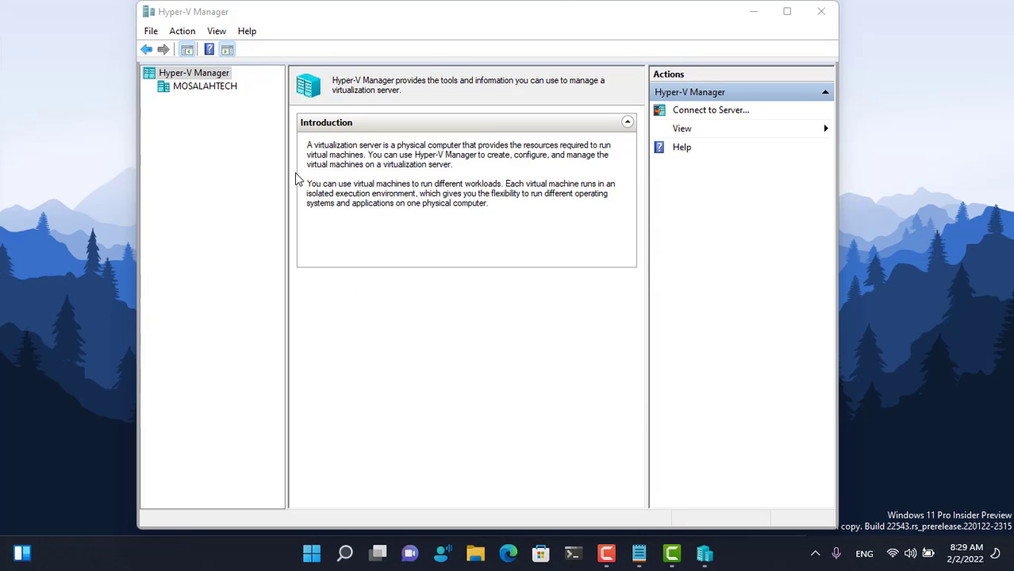
{"action": "left_click", "coordinate": [183, 89]}
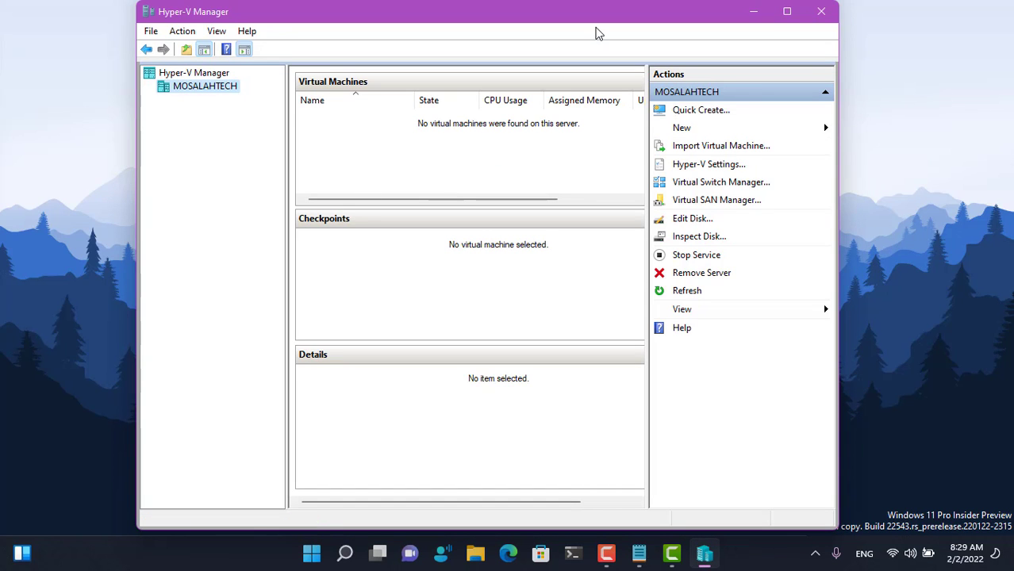
- Start creating a new virtual machine on the server and name it "windows 11"
{"action": "mouse_move", "coordinate": [690, 135]}
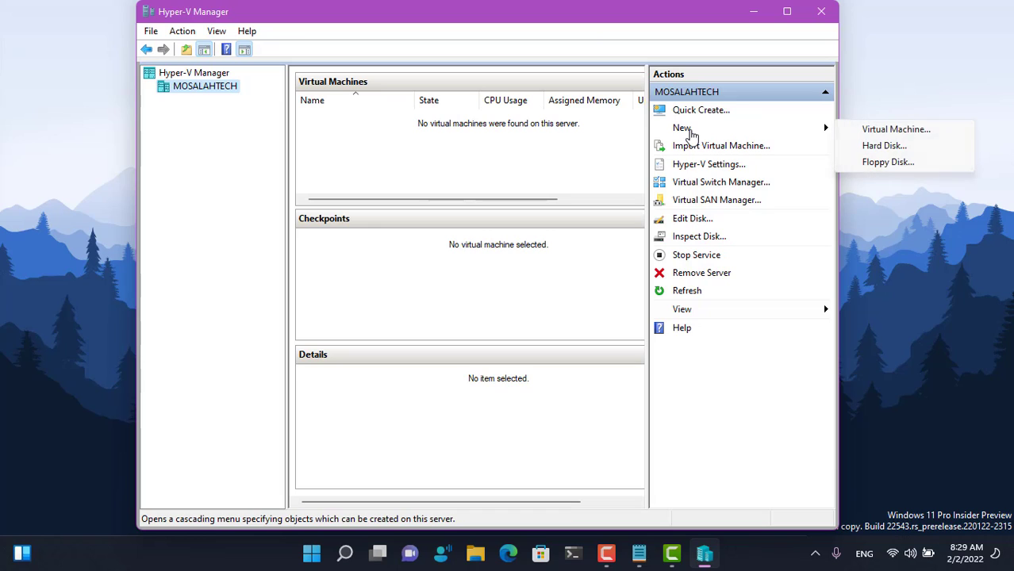
{"action": "left_click", "coordinate": [898, 135]}
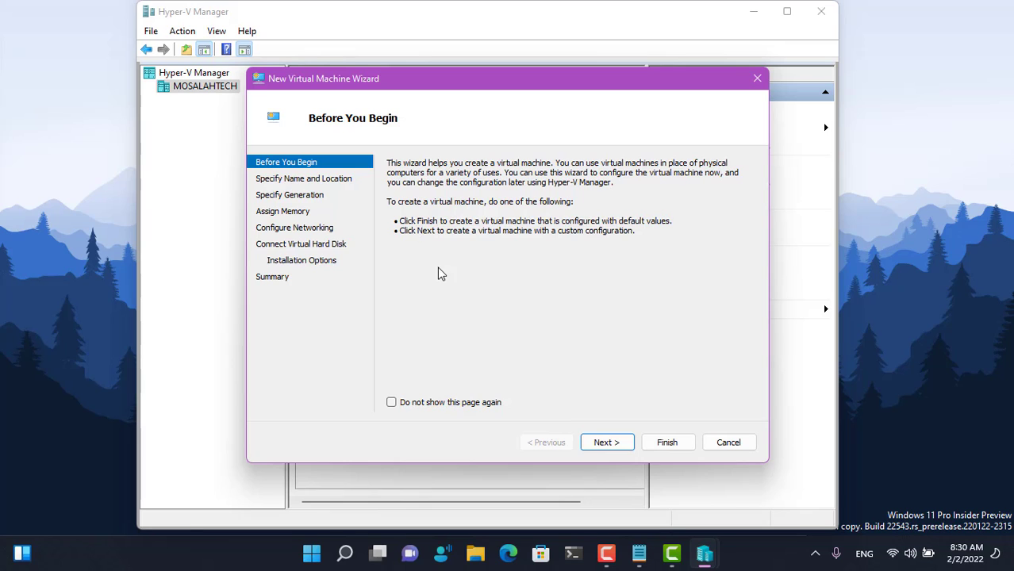
{"action": "left_click", "coordinate": [605, 447]}
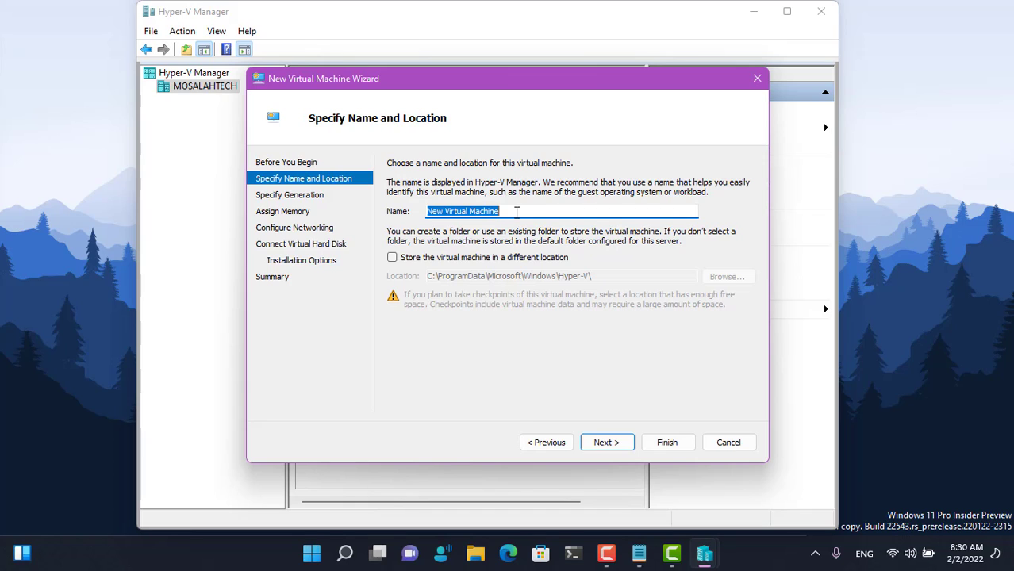
{"action": "left_click", "coordinate": [505, 211]}
{"action": "key", "text": "ctrl+a"}
{"action": "type", "text": "windows 11"}
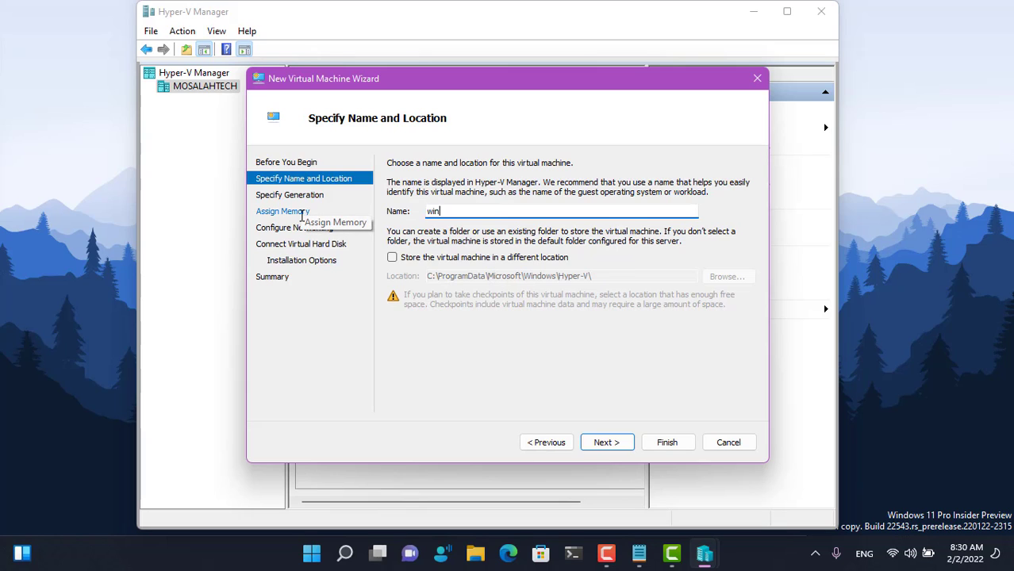
- Store the virtual machine in a different location, using the root of the MO (F:) drive
{"action": "left_click", "coordinate": [393, 258]}
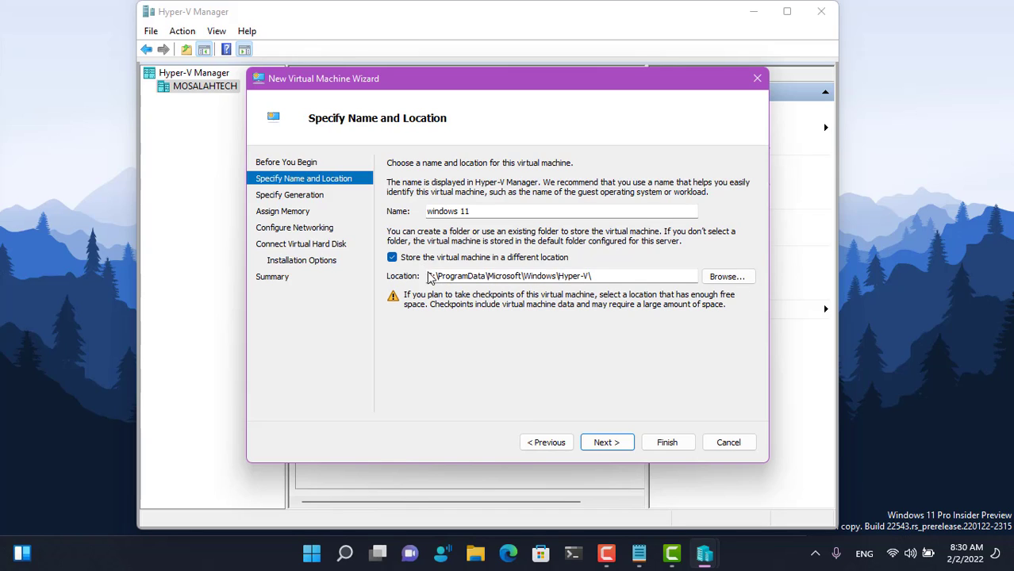
{"action": "left_click", "coordinate": [392, 258]}
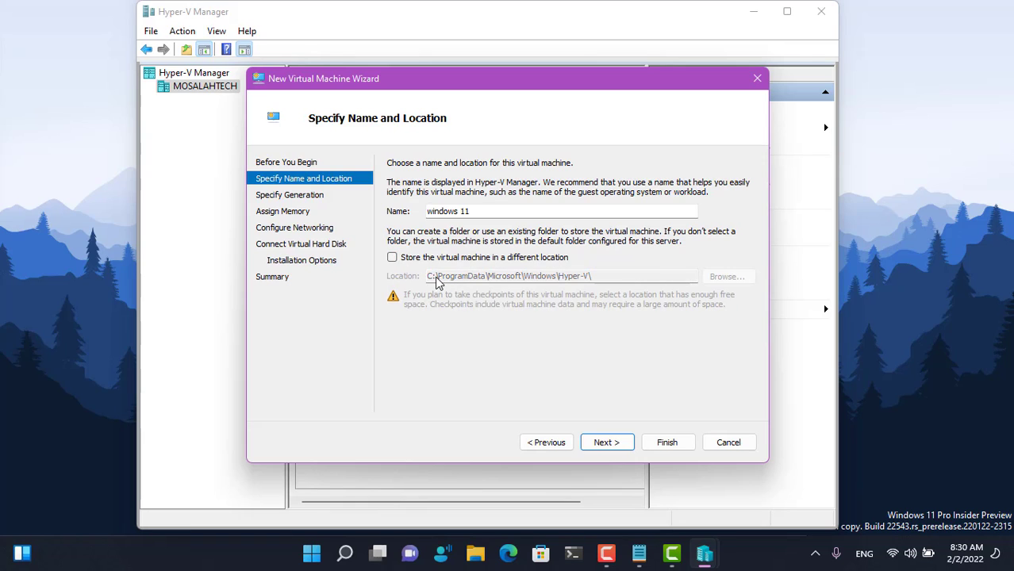
{"action": "left_click", "coordinate": [392, 258]}
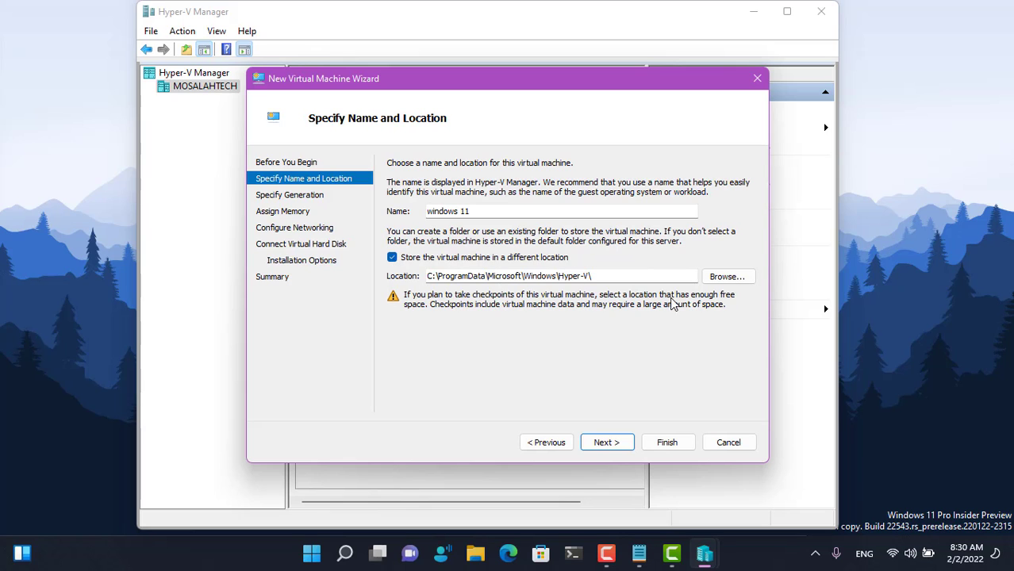
{"action": "left_click", "coordinate": [727, 277]}
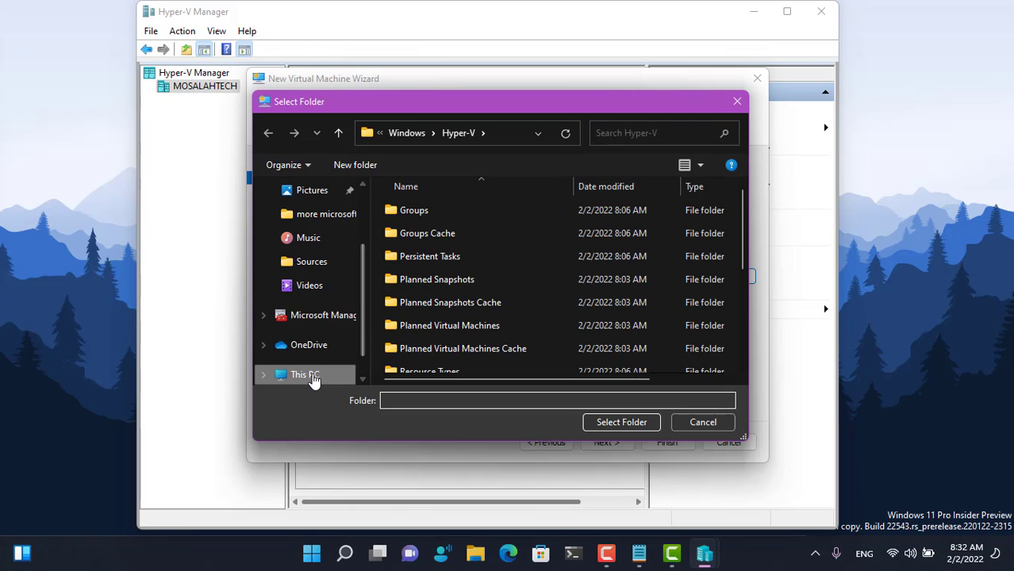
{"action": "left_click", "coordinate": [303, 374]}
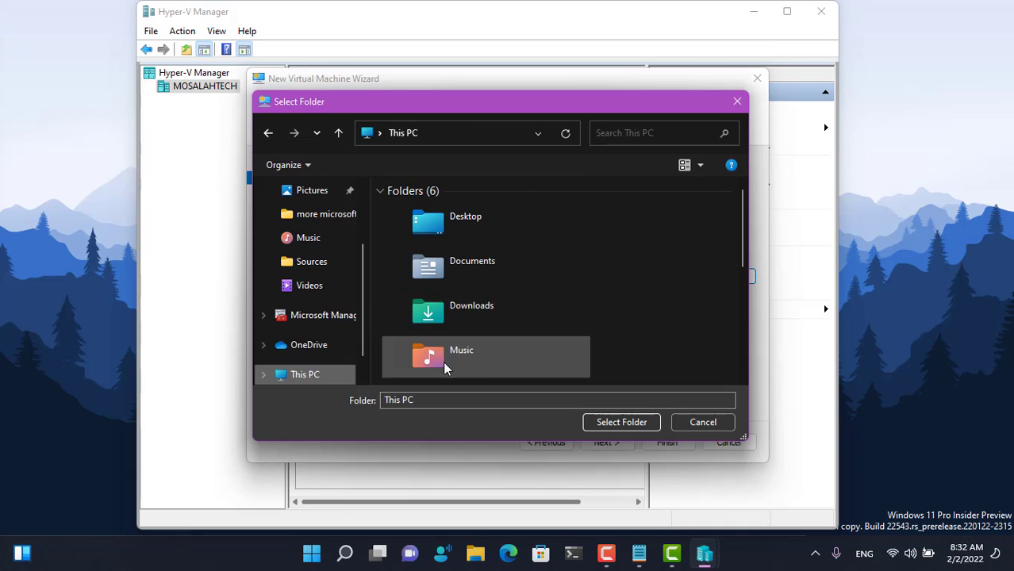
{"action": "left_click_drag", "start_coordinate": [743, 231], "coordinate": [736, 356]}
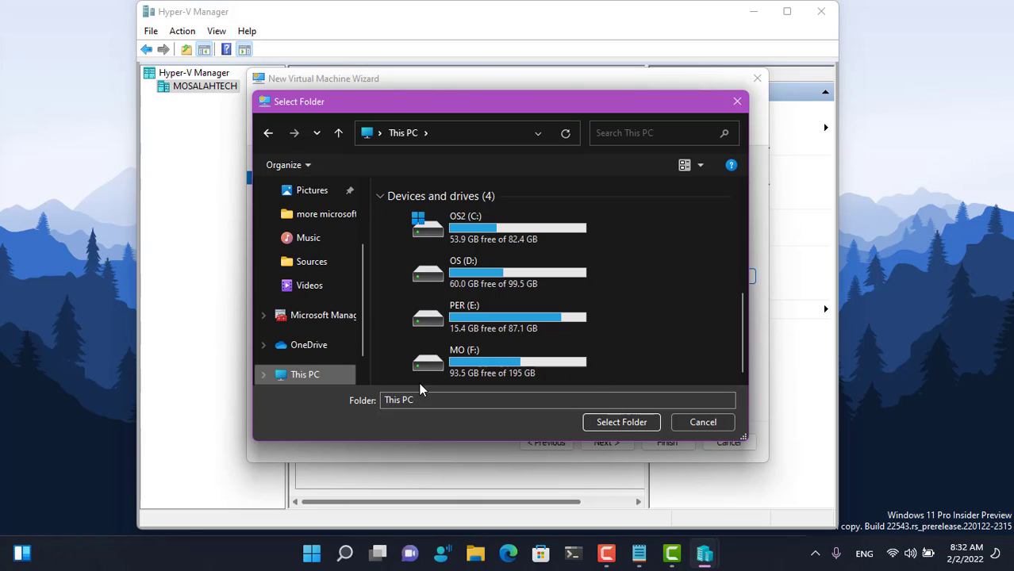
{"action": "left_click", "coordinate": [498, 370]}
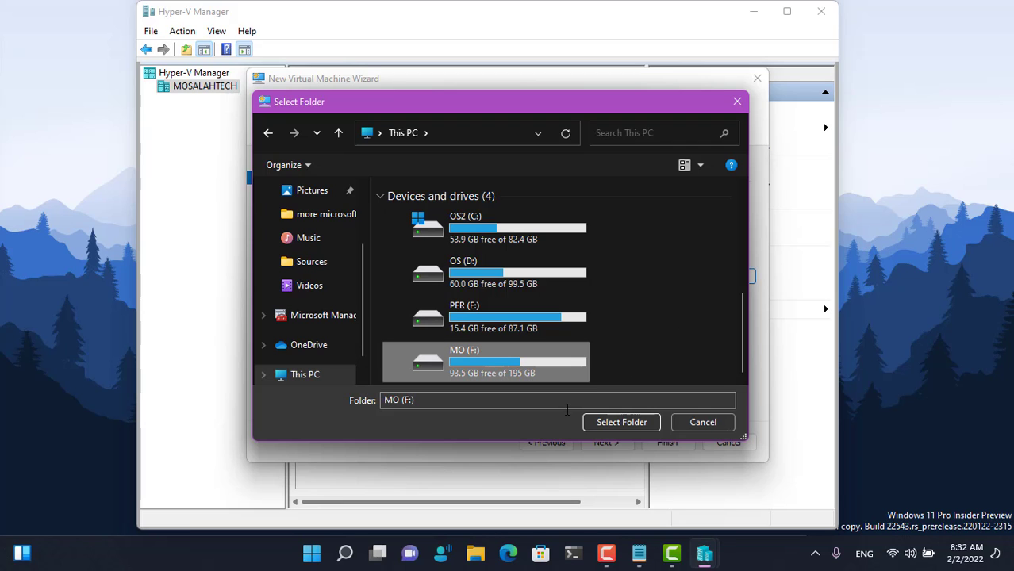
{"action": "left_click", "coordinate": [621, 425]}
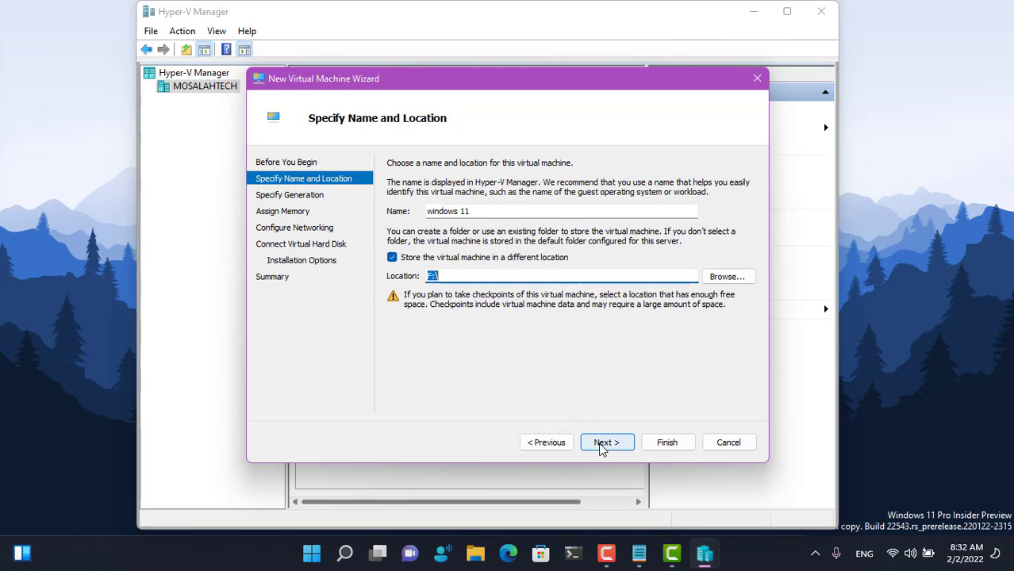
{"action": "left_click", "coordinate": [601, 442]}
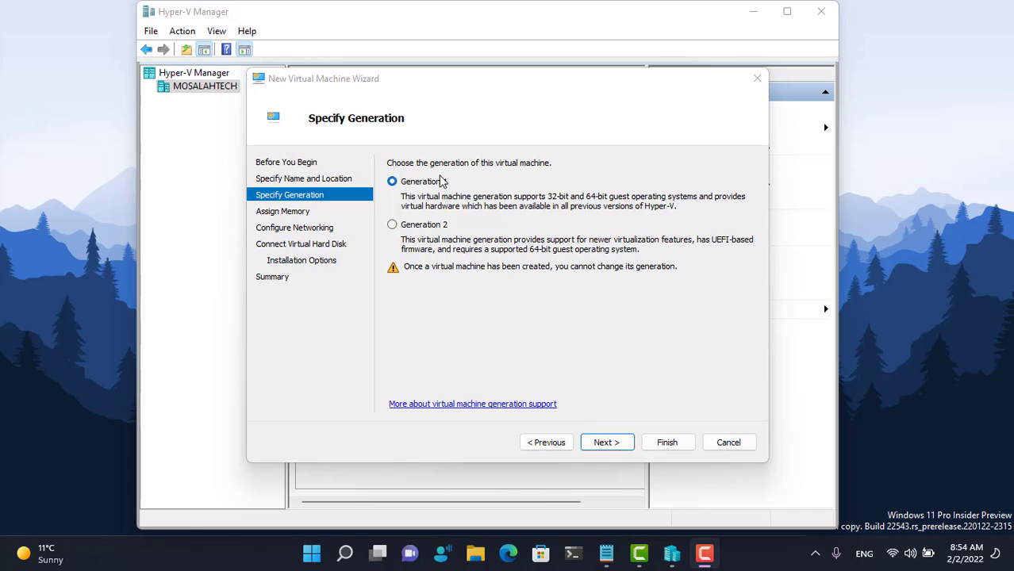
- Accept Generation 1 and 4096 MB of startup memory with Dynamic Memory for the virtual machine
{"action": "left_click", "coordinate": [607, 443]}
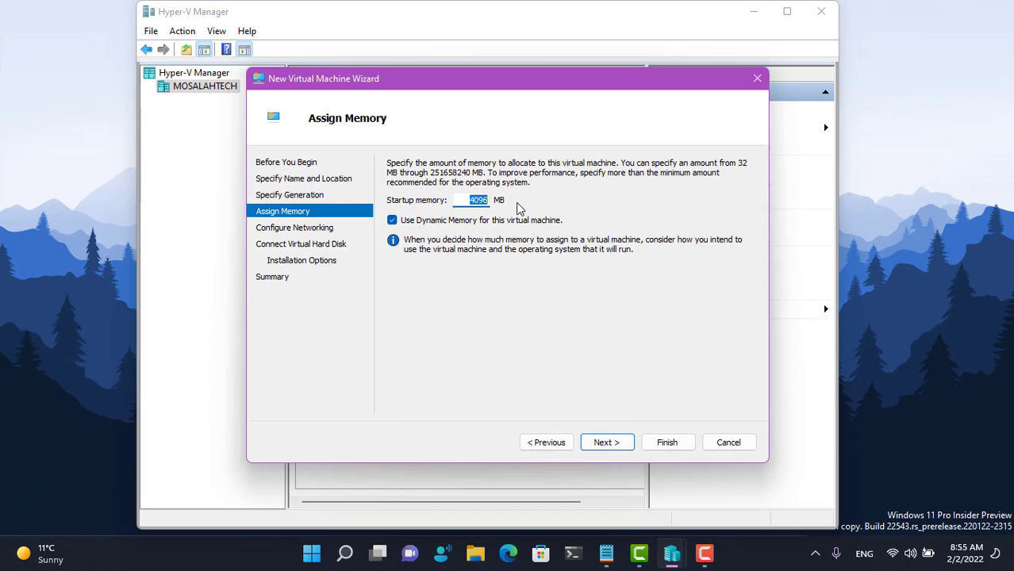
{"action": "left_click", "coordinate": [465, 200]}
{"action": "double_click", "coordinate": [465, 200]}
{"action": "left_click", "coordinate": [606, 443]}
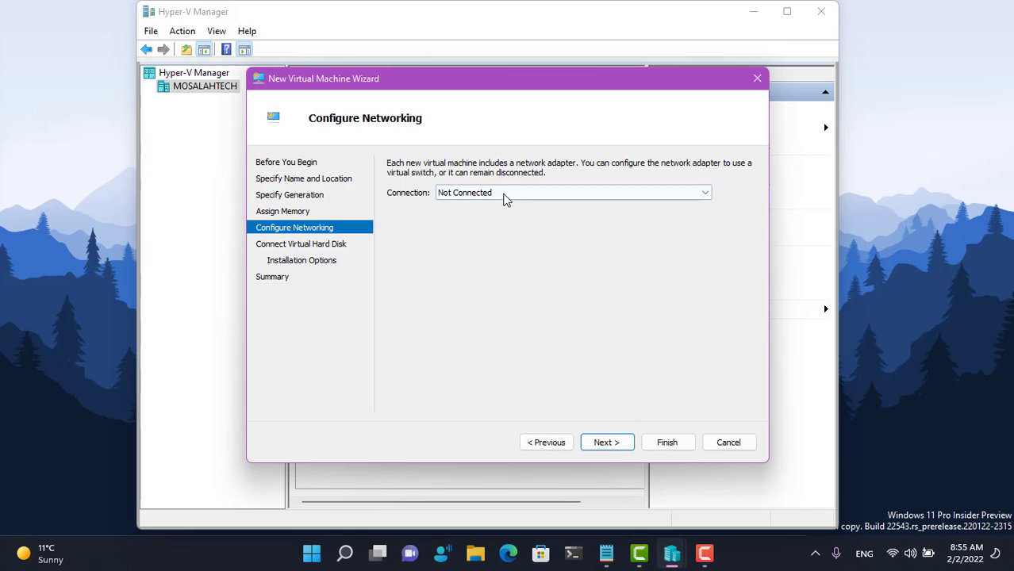
- Connect the virtual machine's network adapter to the Default Switch
{"action": "left_click", "coordinate": [506, 198]}
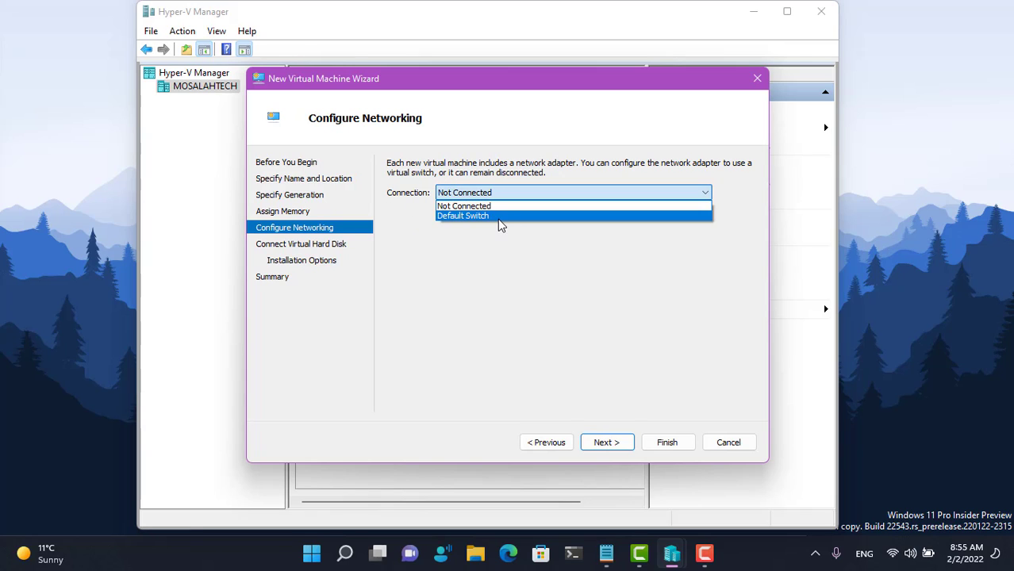
{"action": "left_click", "coordinate": [498, 217]}
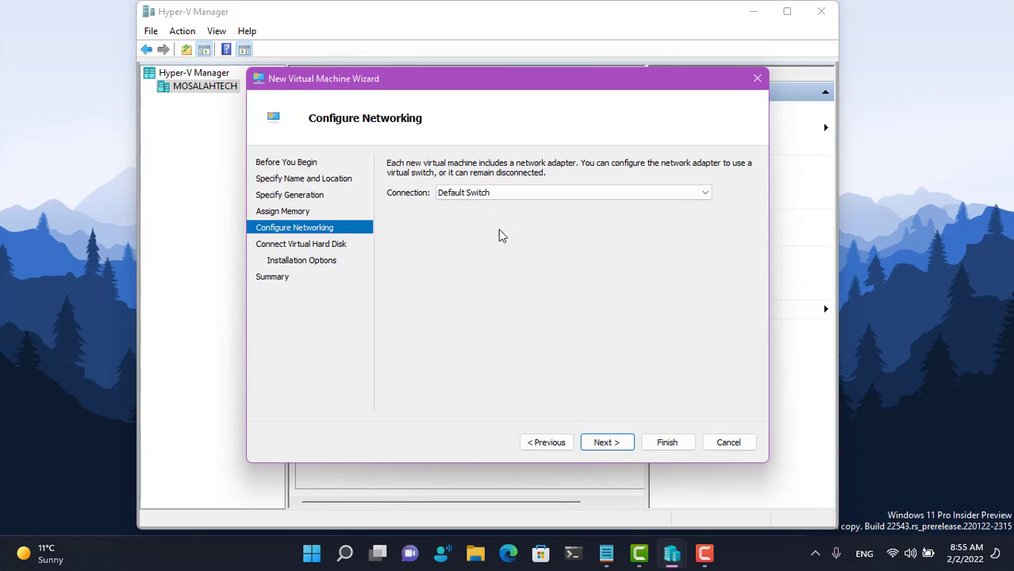
{"action": "left_click", "coordinate": [608, 443]}
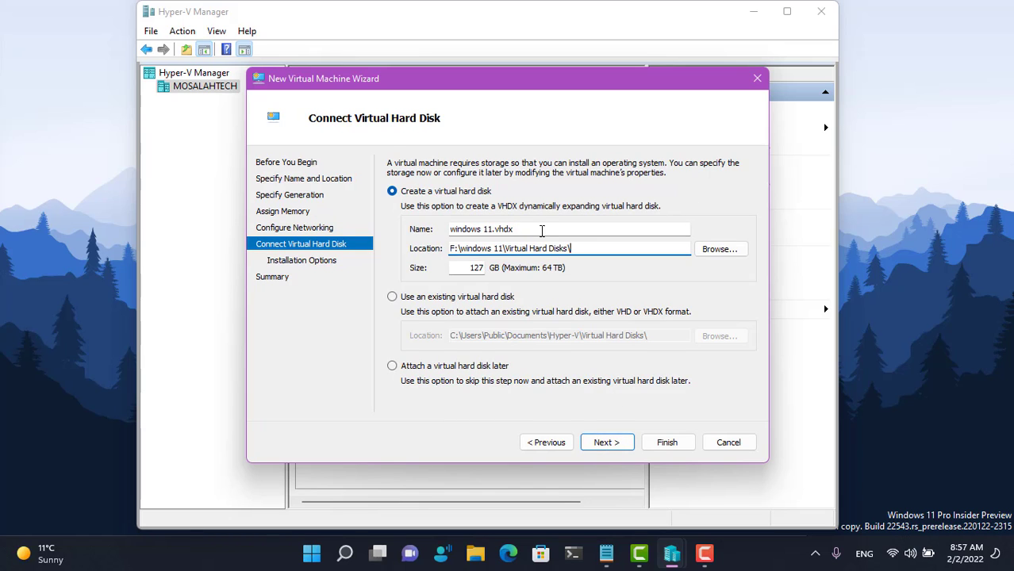
- Create the virtual hard disk with the suggested name and location, setting its size to 60 GB
{"action": "triple_click", "coordinate": [512, 229]}
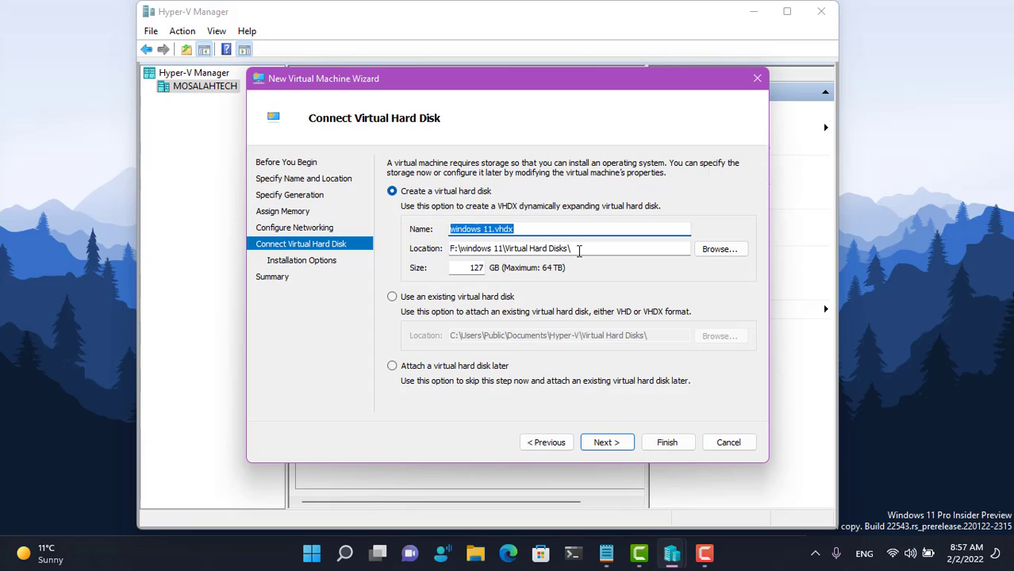
{"action": "left_click_drag", "start_coordinate": [578, 249], "coordinate": [449, 249]}
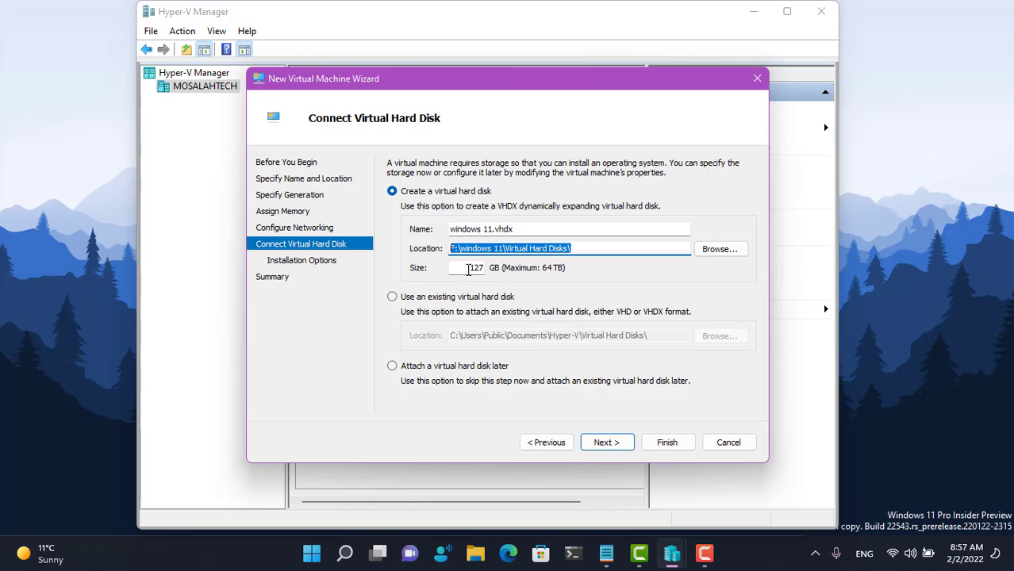
{"action": "left_click", "coordinate": [468, 270]}
{"action": "double_click", "coordinate": [467, 270]}
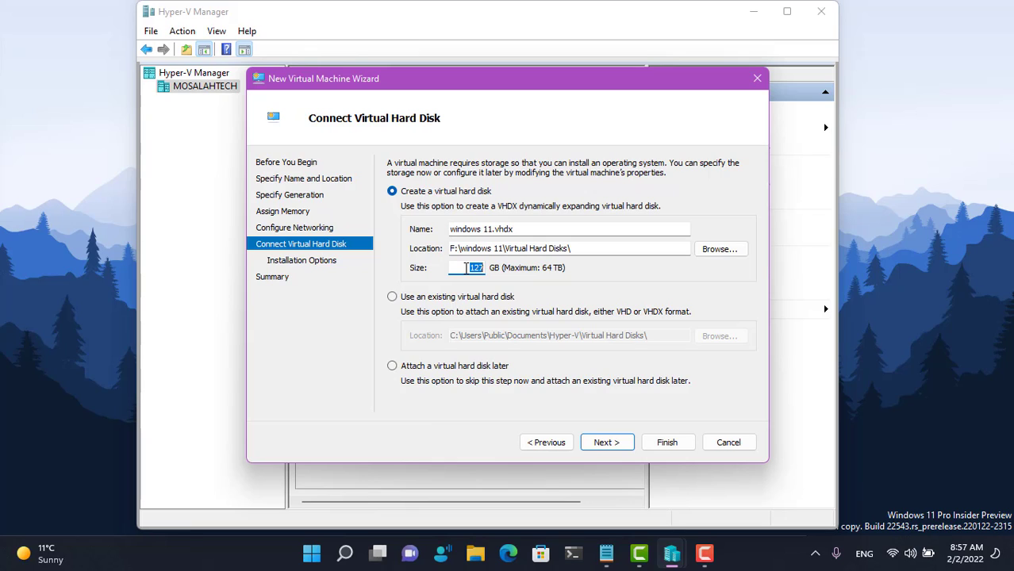
{"action": "type", "text": "60"}
{"action": "left_click", "coordinate": [607, 443]}
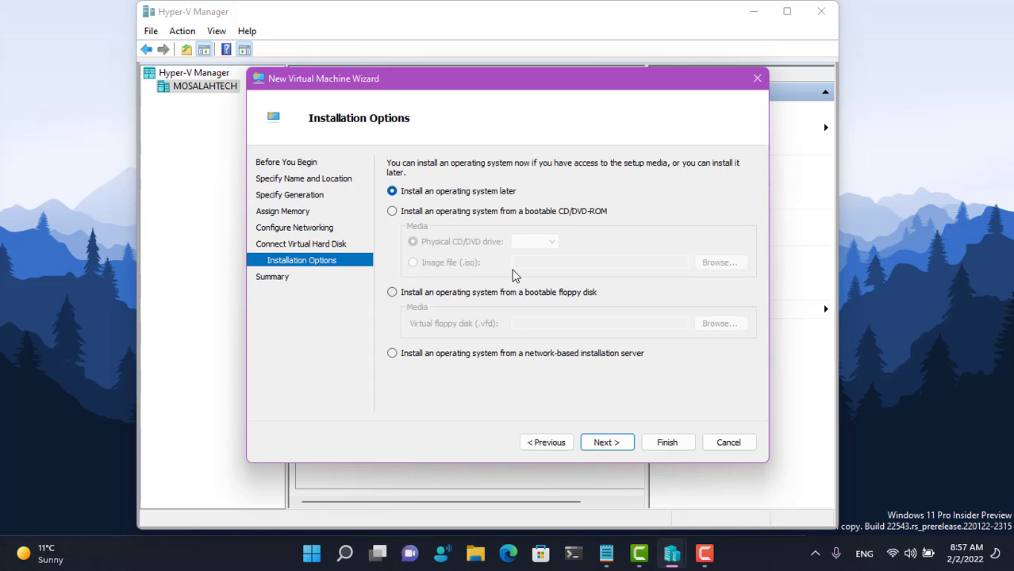
- Set the operating system to install from the Win11_English_x64 image file in the Win11-21H1 folder and finish creating the virtual machine
{"action": "left_click", "coordinate": [402, 214]}
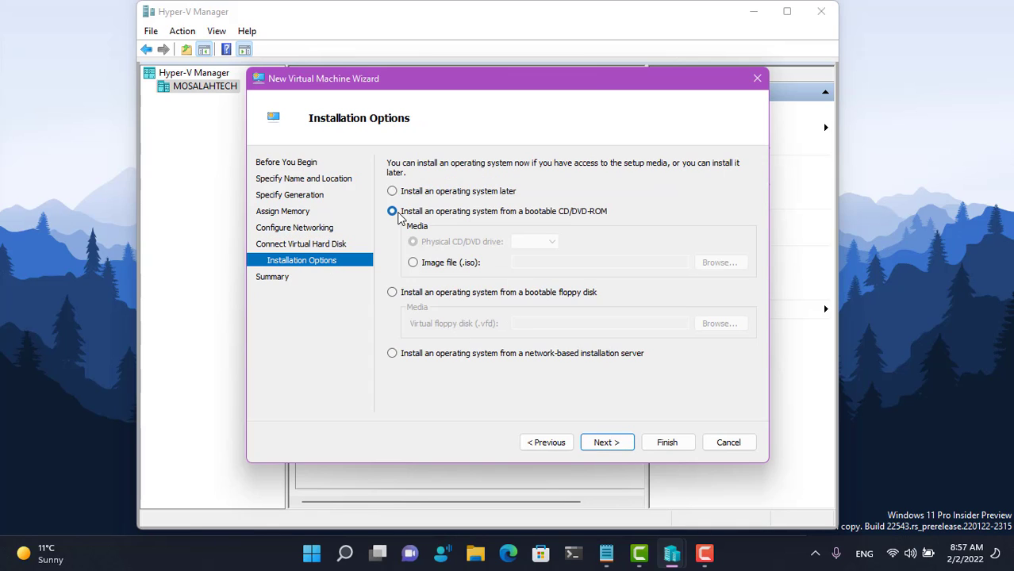
{"action": "left_click", "coordinate": [413, 265]}
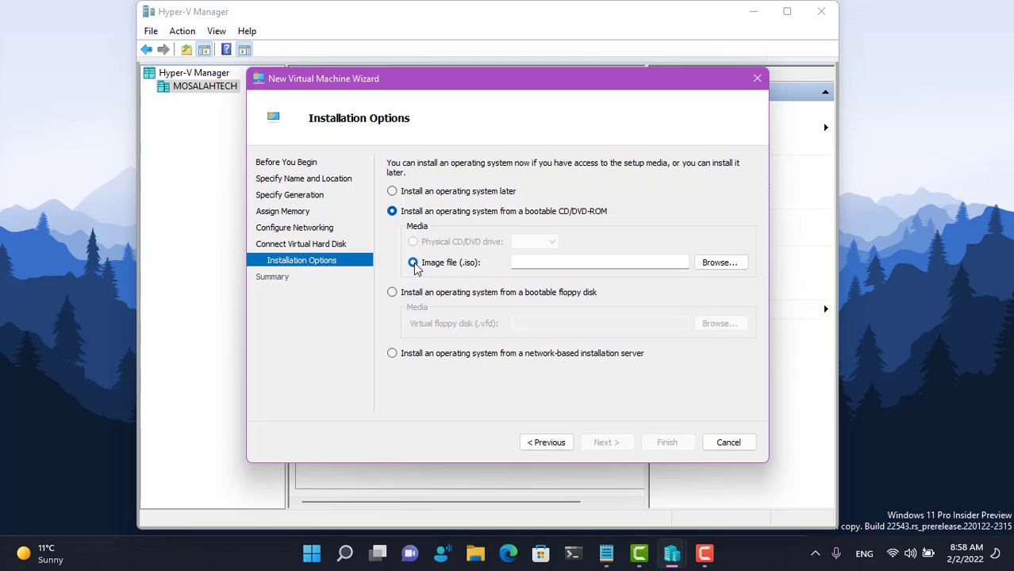
{"action": "left_click", "coordinate": [718, 263]}
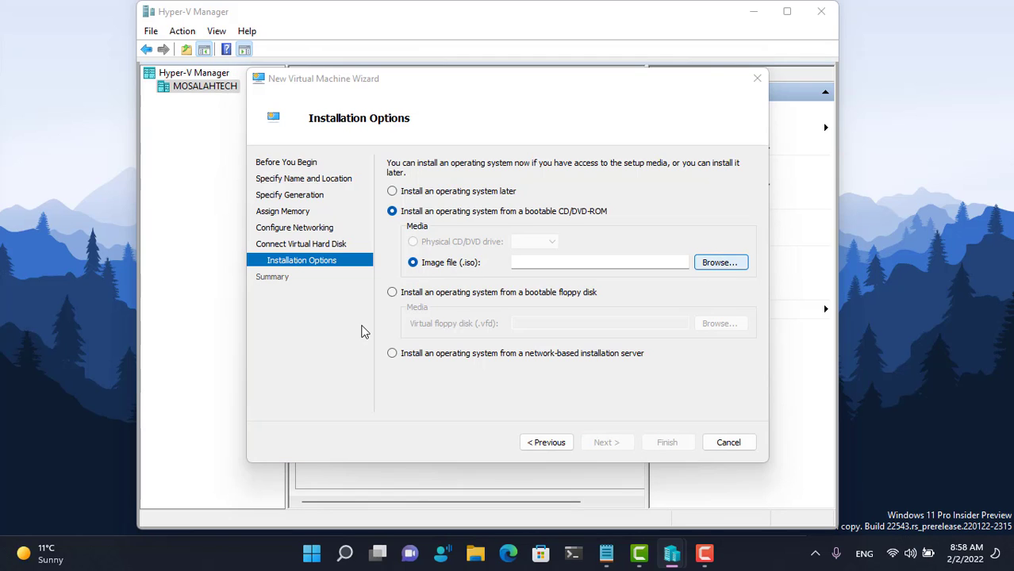
{"action": "scroll", "coordinate": [366, 340], "scroll_direction": "down", "scroll_amount": 1}
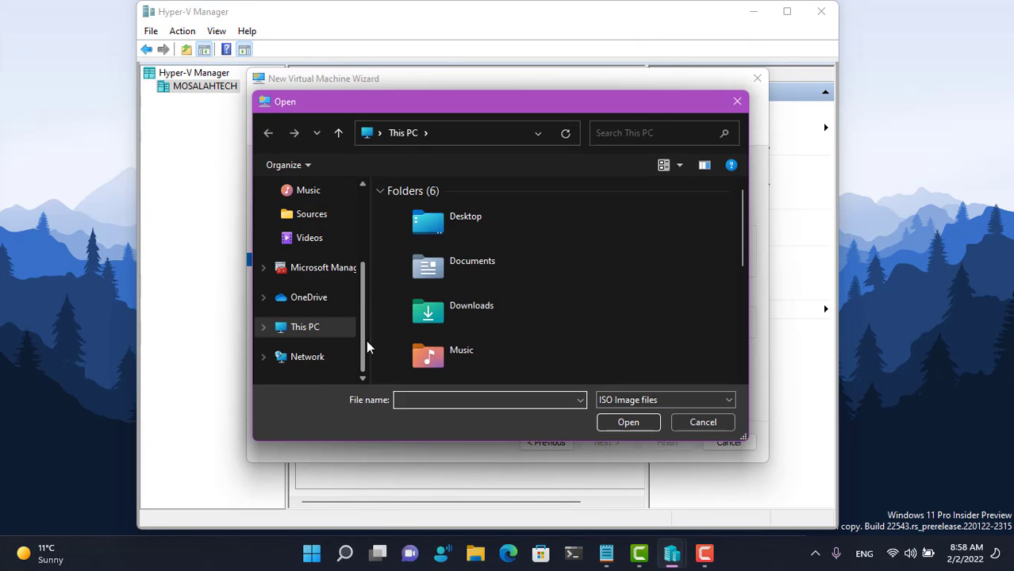
{"action": "left_click", "coordinate": [322, 332]}
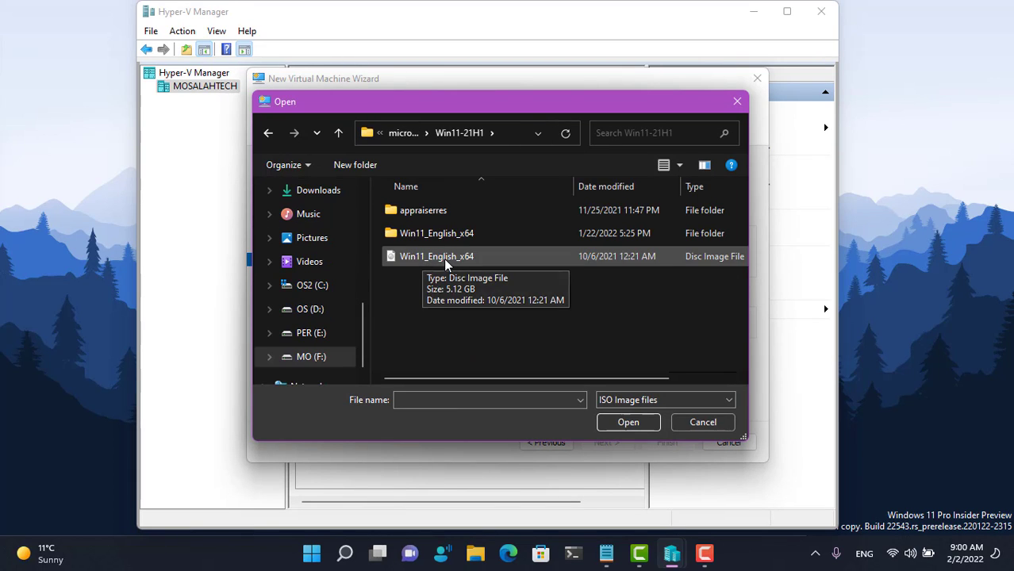
{"action": "left_click", "coordinate": [444, 258]}
{"action": "left_click", "coordinate": [641, 422]}
{"action": "key", "text": "Return"}
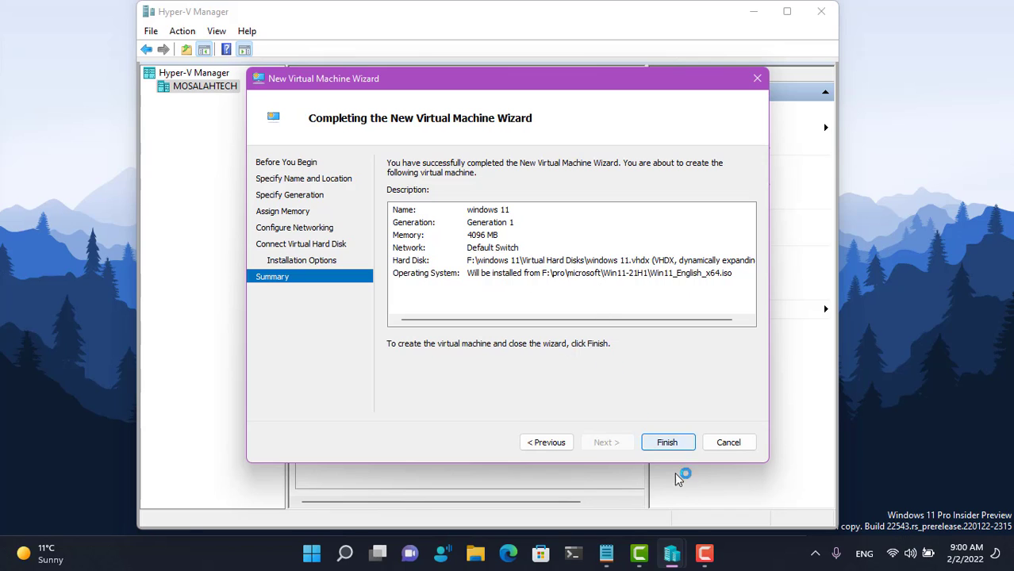
{"action": "left_click", "coordinate": [669, 444]}
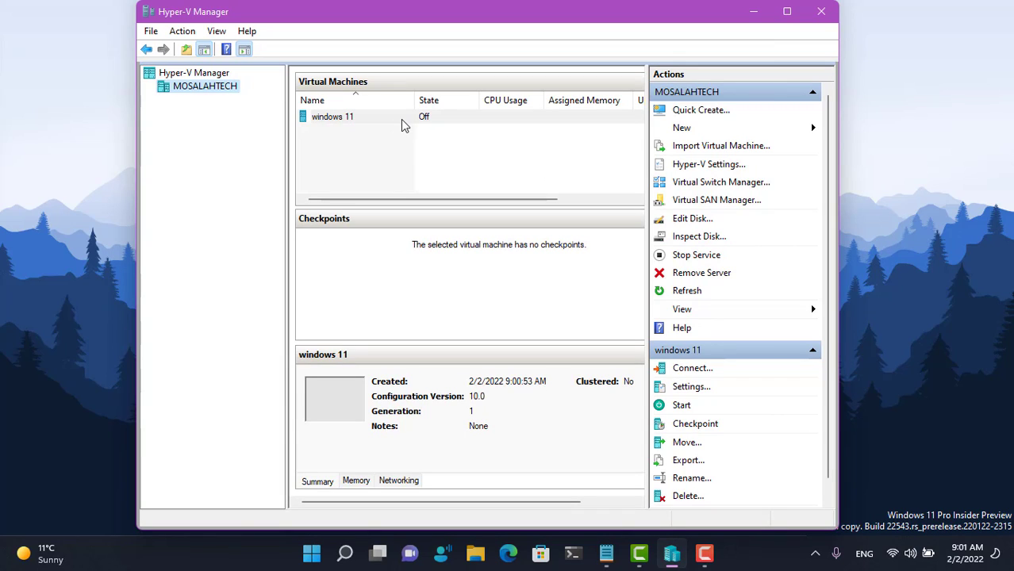
- Connect to the "windows 11" virtual machine and start it
{"action": "right_click", "coordinate": [350, 121]}
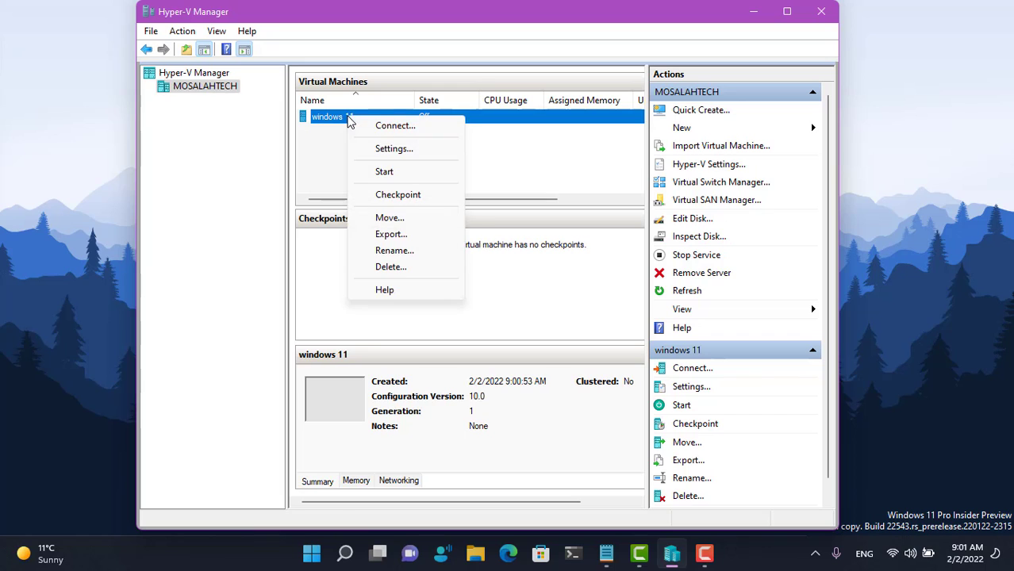
{"action": "left_click", "coordinate": [402, 128]}
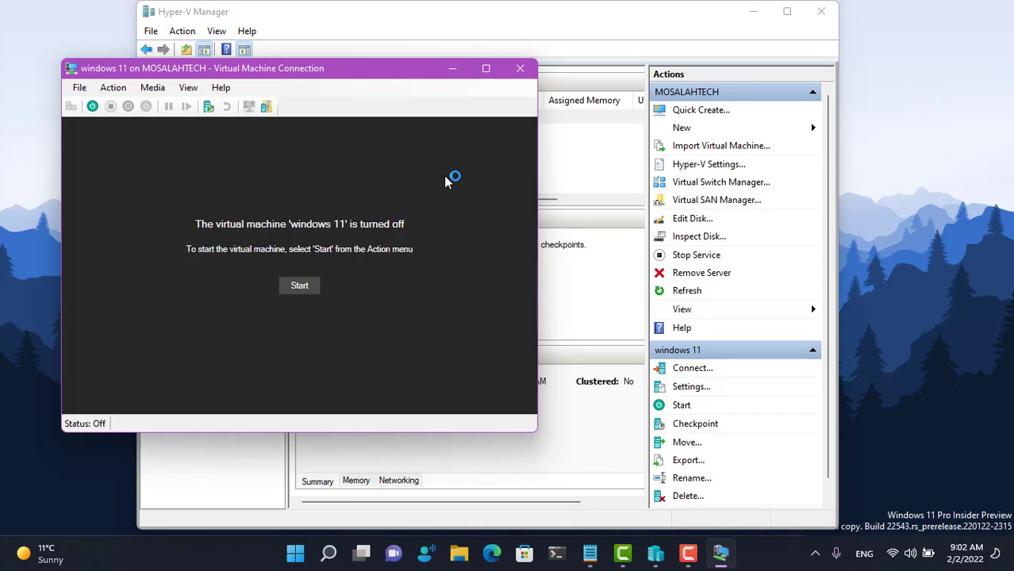
{"action": "left_click_drag", "start_coordinate": [340, 67], "coordinate": [486, 70]}
{"action": "left_click", "coordinate": [448, 294]}
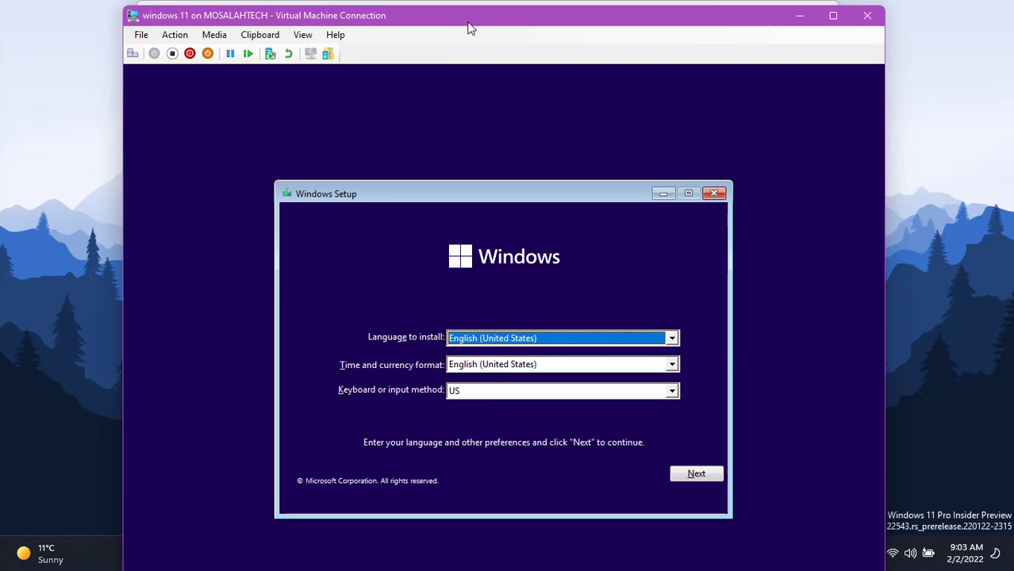
- Set the time and currency format in Windows Setup to English (Zambia) and continue to the installation screen
{"action": "left_click", "coordinate": [487, 364]}
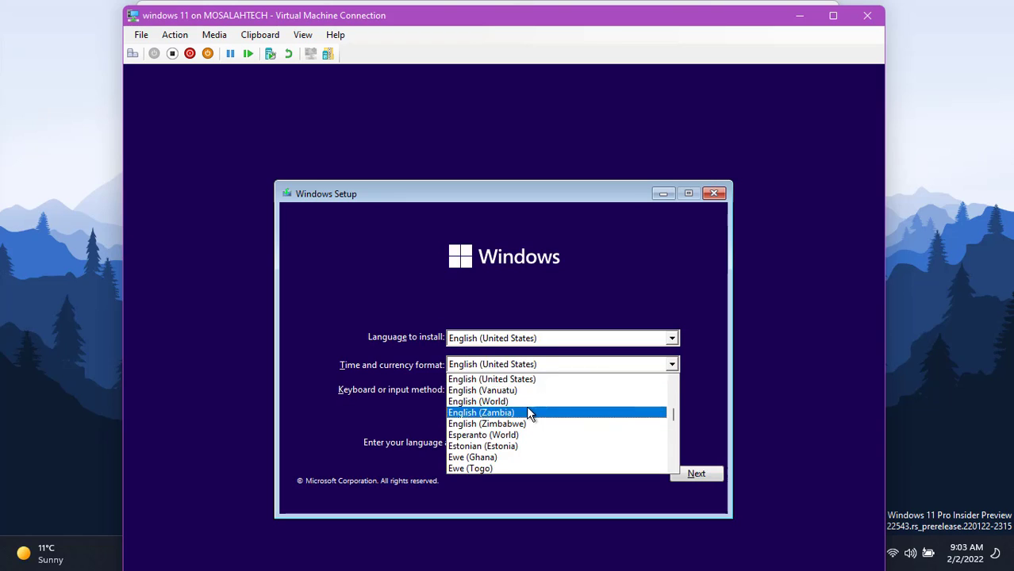
{"action": "left_click", "coordinate": [528, 413]}
{"action": "left_click", "coordinate": [694, 475]}
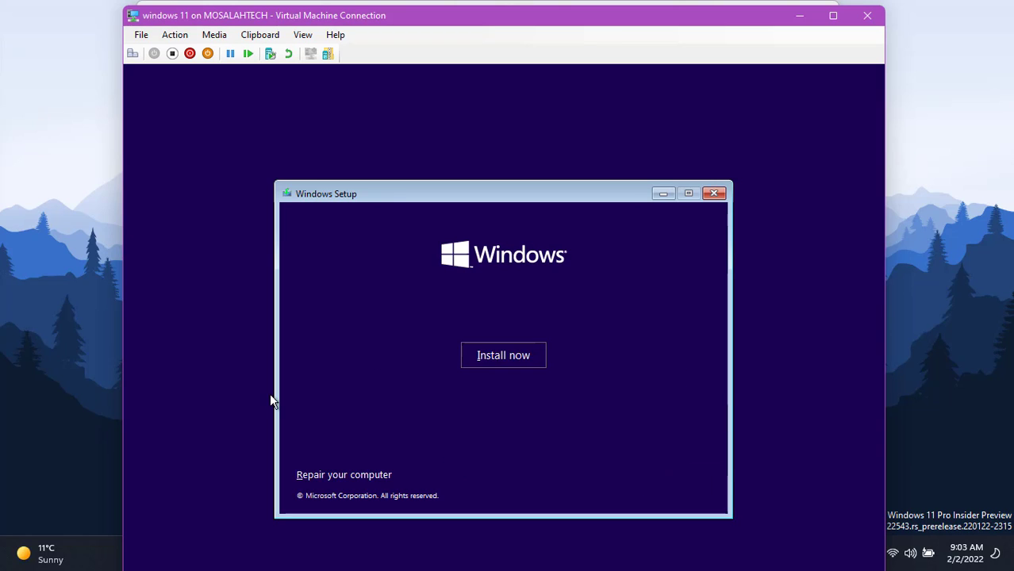
- Try to install the Windows 11 Pro edition without a product key, and quit the installation
{"action": "left_click", "coordinate": [498, 358]}
{"action": "left_click", "coordinate": [591, 474]}
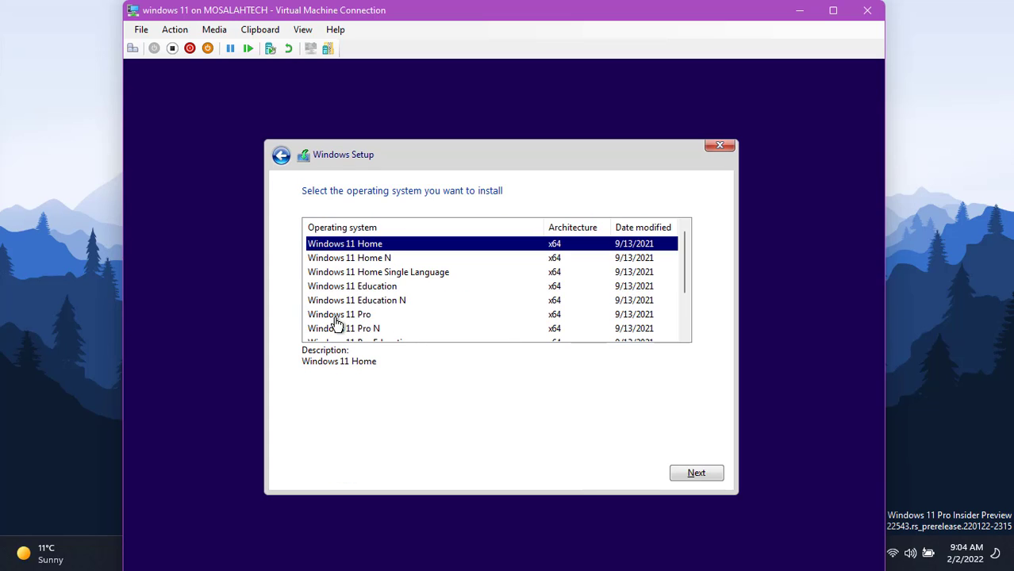
{"action": "left_click", "coordinate": [358, 315]}
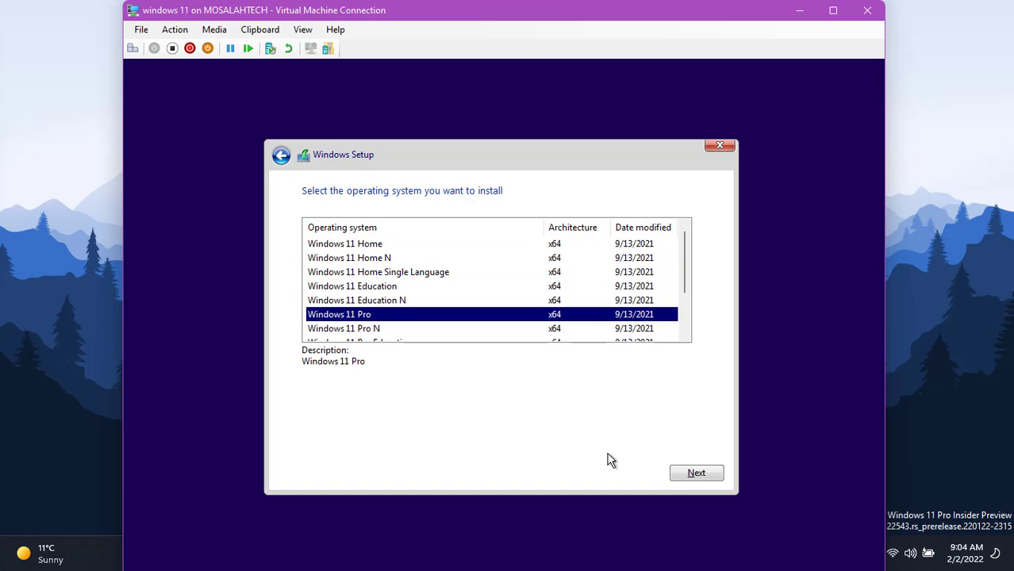
{"action": "left_click", "coordinate": [690, 476]}
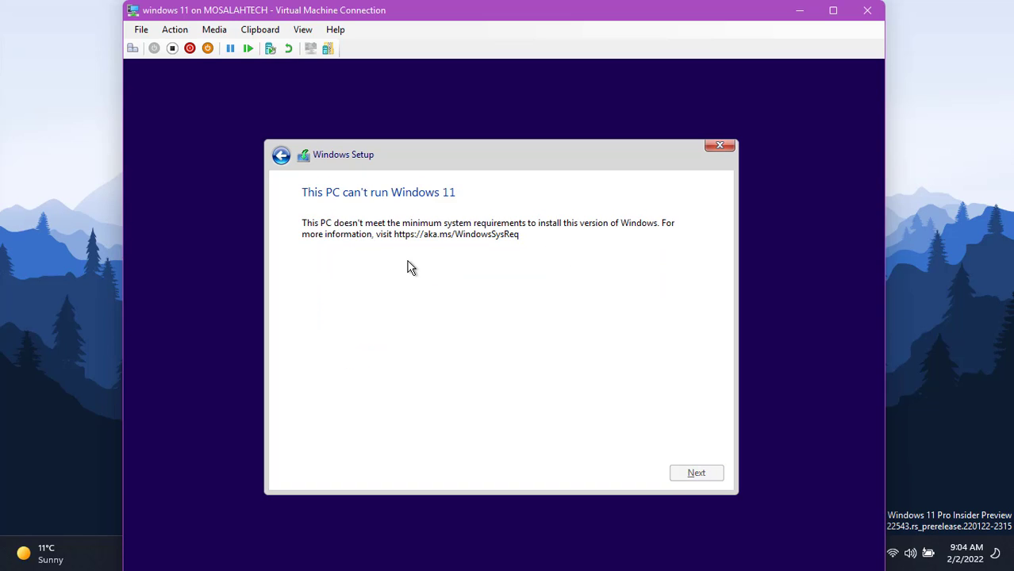
{"action": "left_click", "coordinate": [720, 146]}
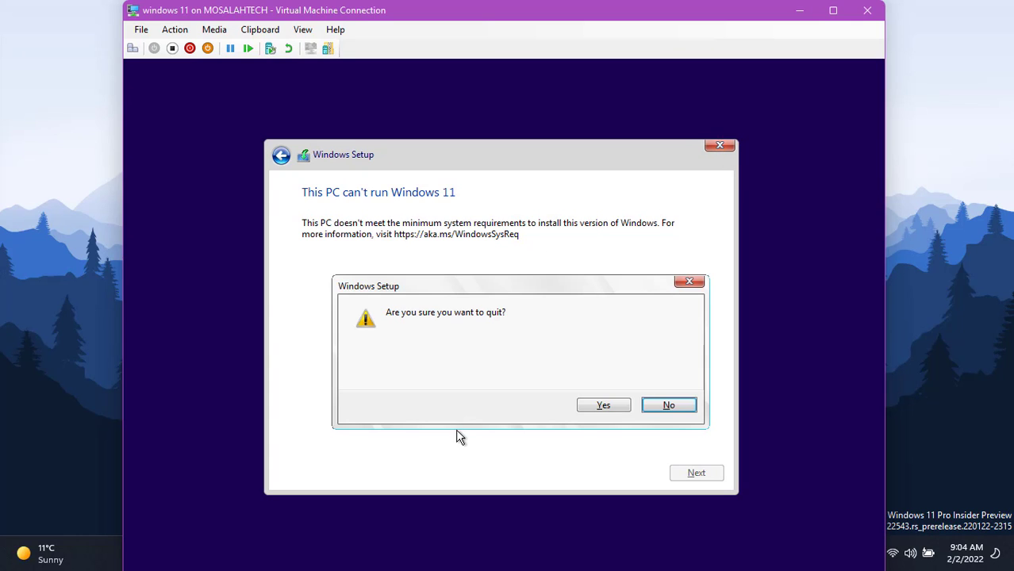
{"action": "left_click", "coordinate": [603, 407]}
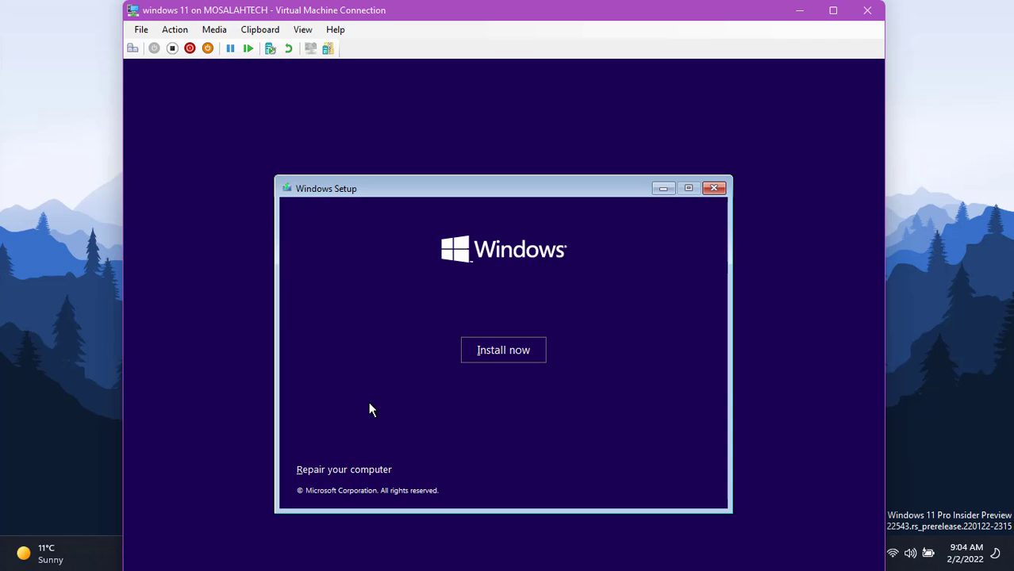
- Open a command prompt over Windows Setup and run regedit, maximizing the Registry Editor
{"action": "key", "text": "shift+F10"}
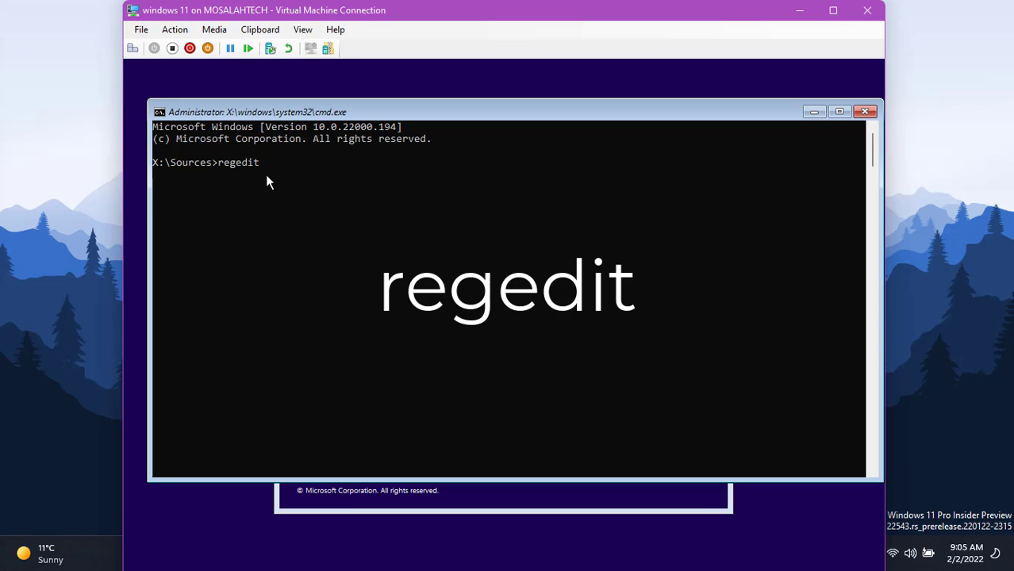
{"action": "key", "text": "Return"}
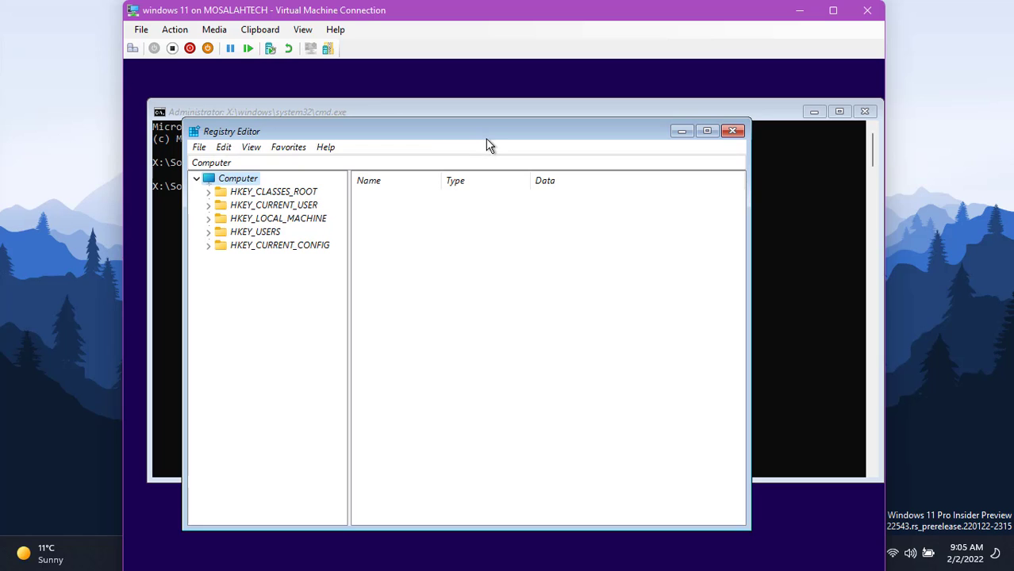
{"action": "left_click_drag", "start_coordinate": [470, 131], "coordinate": [466, 57]}
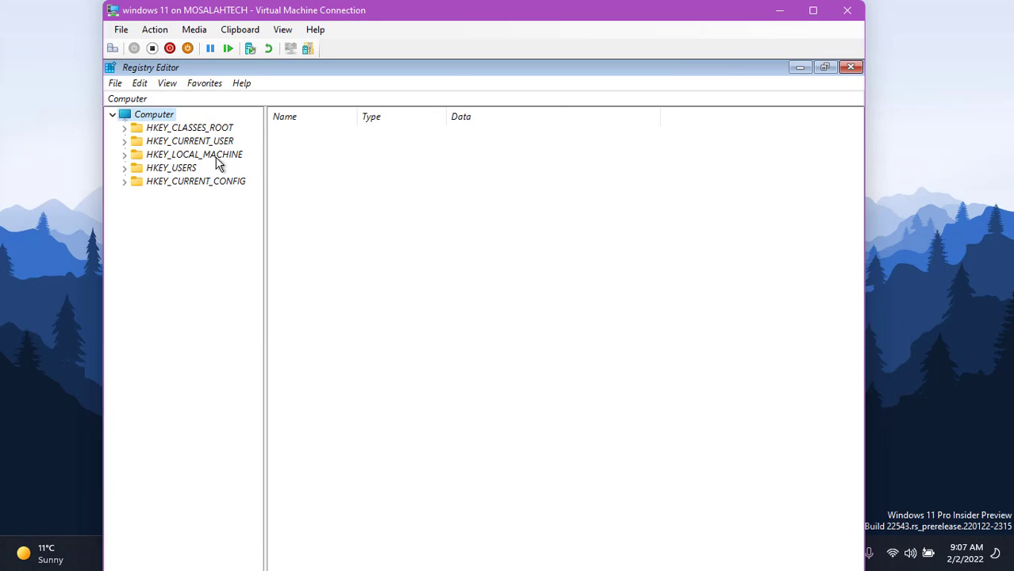
- Create a new key named LabConfig under HKEY_LOCAL_MACHINE\SYSTEM\Setup in the registry
{"action": "left_click", "coordinate": [125, 155]}
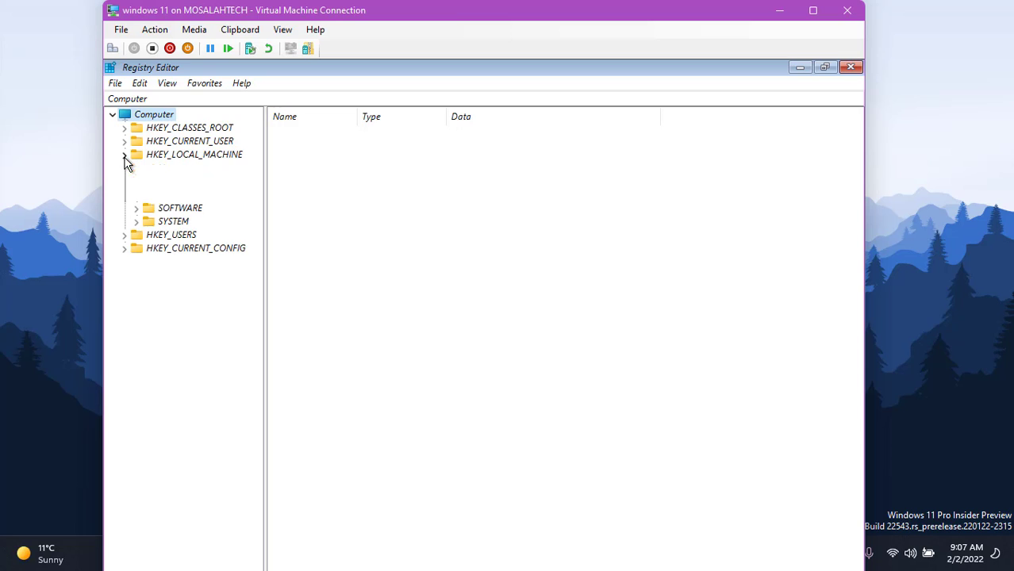
{"action": "left_click", "coordinate": [136, 222]}
{"action": "left_click", "coordinate": [149, 356]}
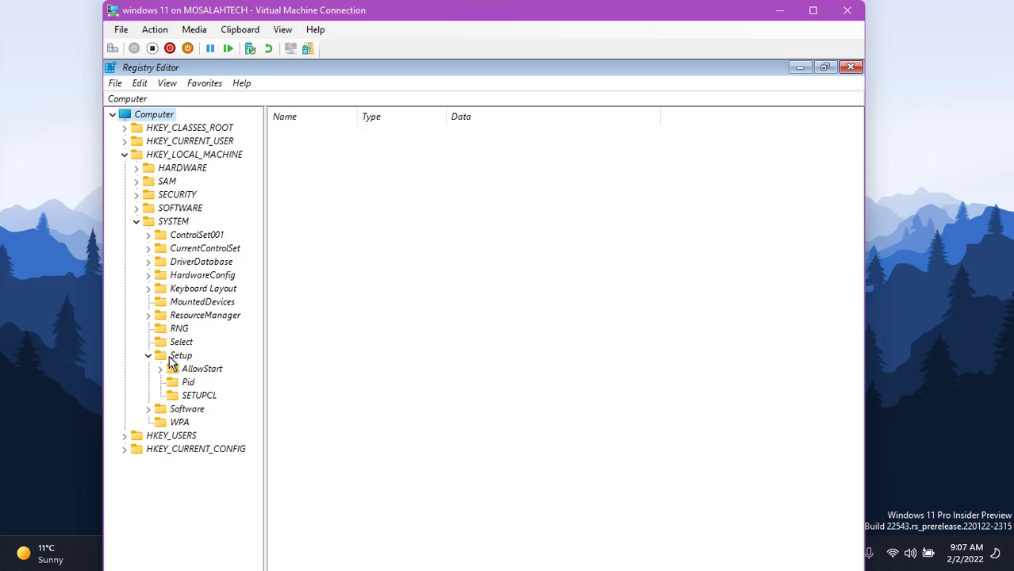
{"action": "right_click", "coordinate": [167, 361]}
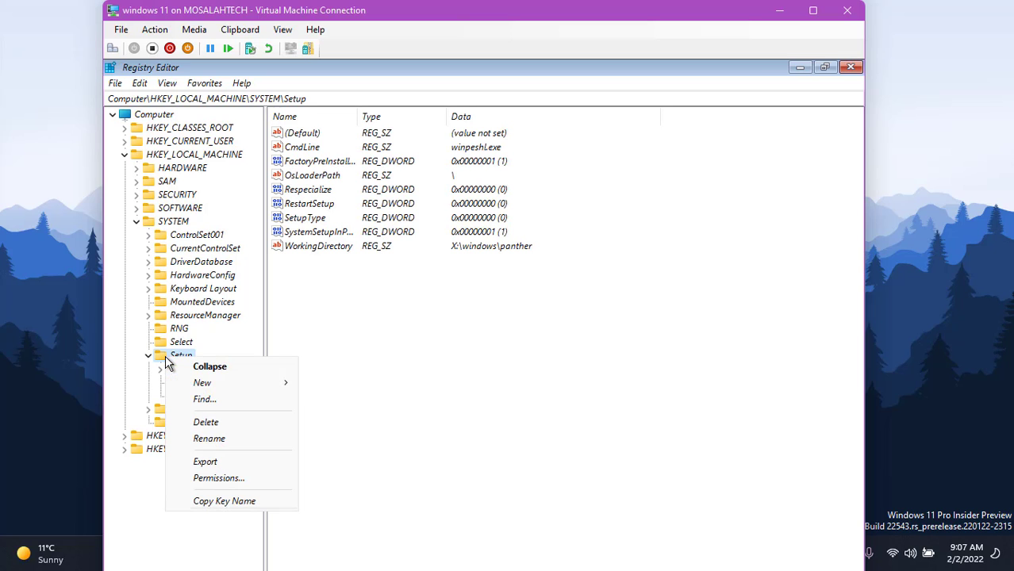
{"action": "mouse_move", "coordinate": [198, 383]}
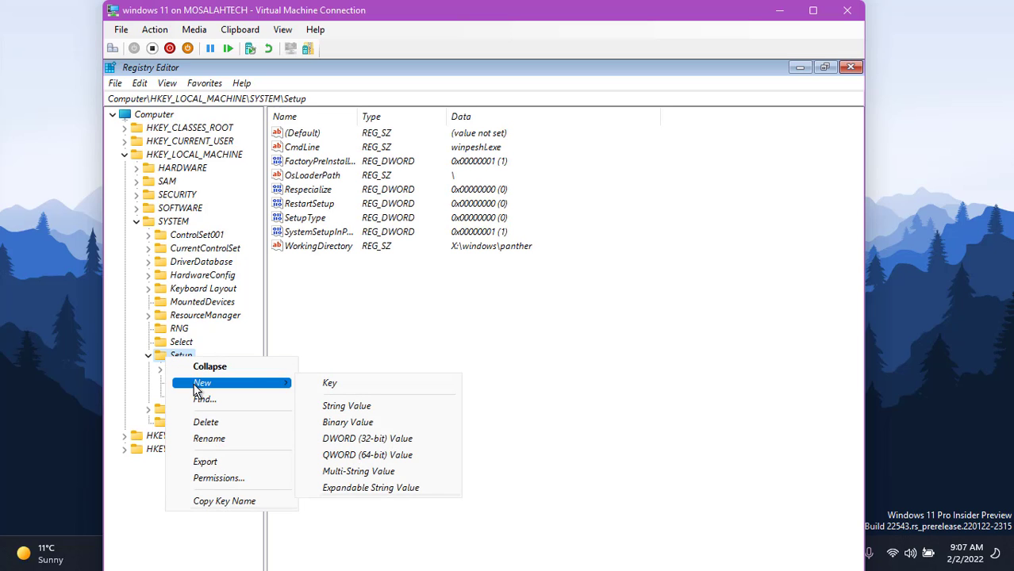
{"action": "left_click", "coordinate": [373, 387]}
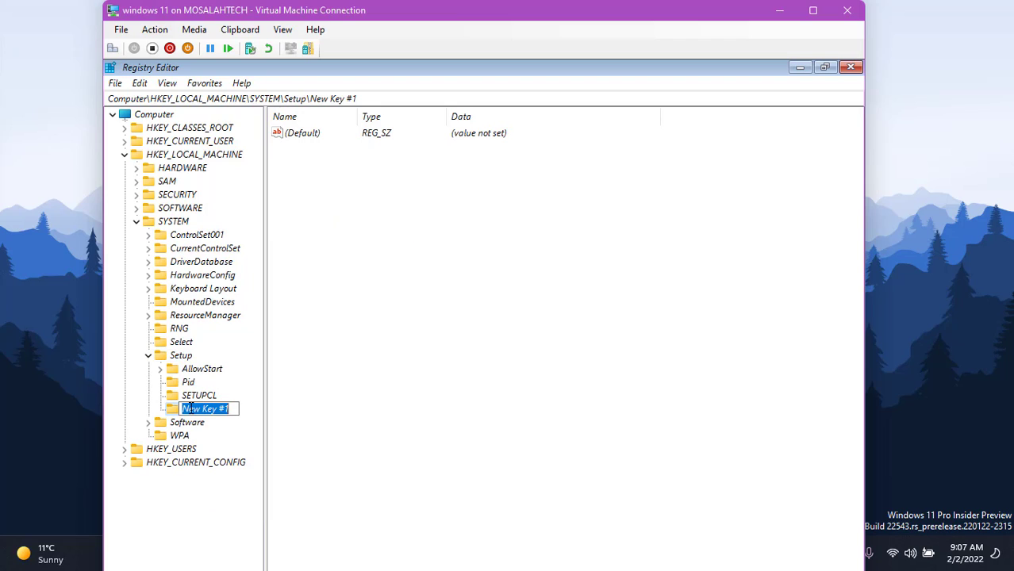
{"action": "type", "text": "LabConfig"}
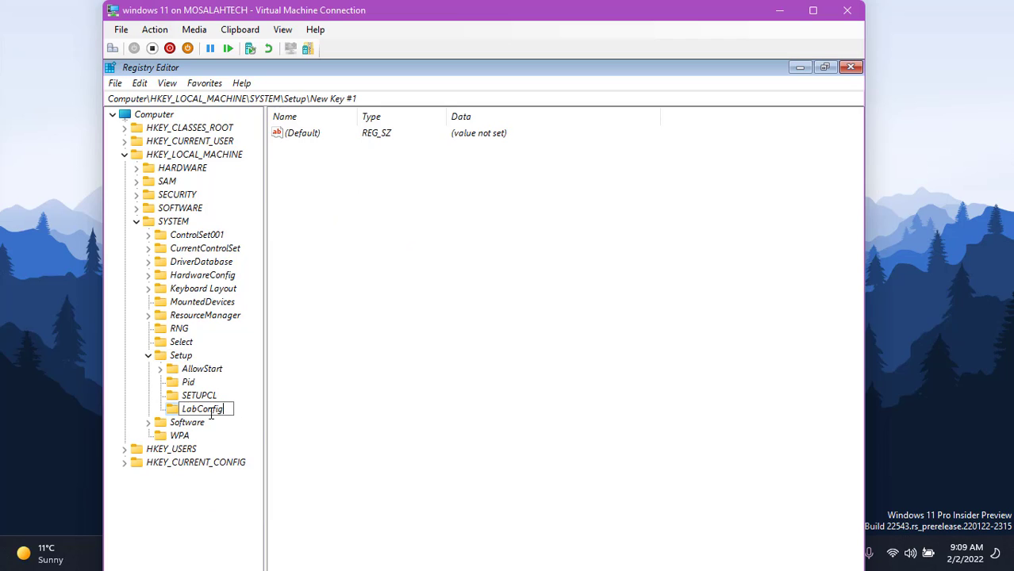
{"action": "key", "text": "Return"}
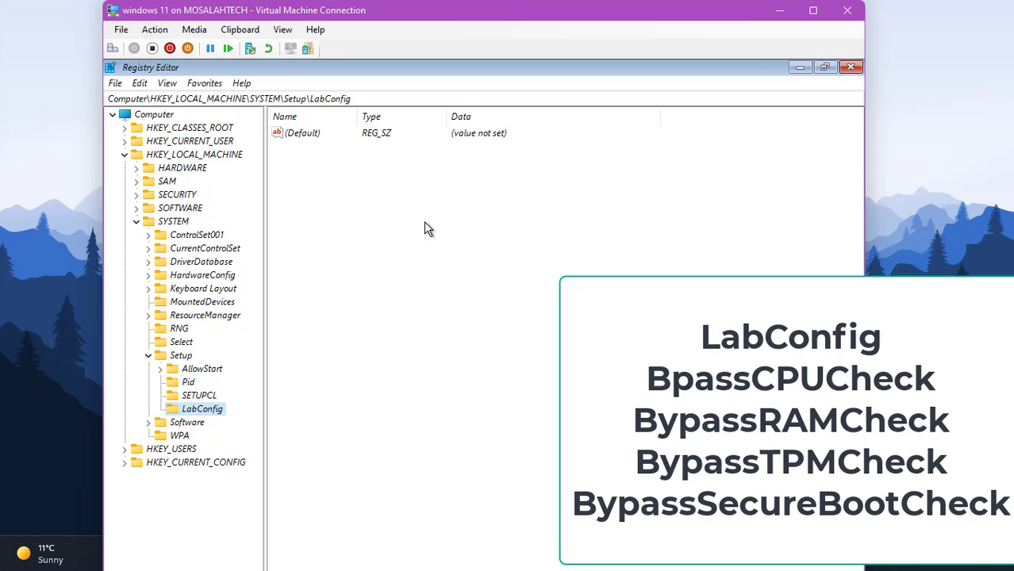
- Add a DWORD (32-bit) value named ByPassCPUCheck to the LabConfig key and set its data to 1
{"action": "right_click", "coordinate": [344, 234]}
{"action": "mouse_move", "coordinate": [376, 237]}
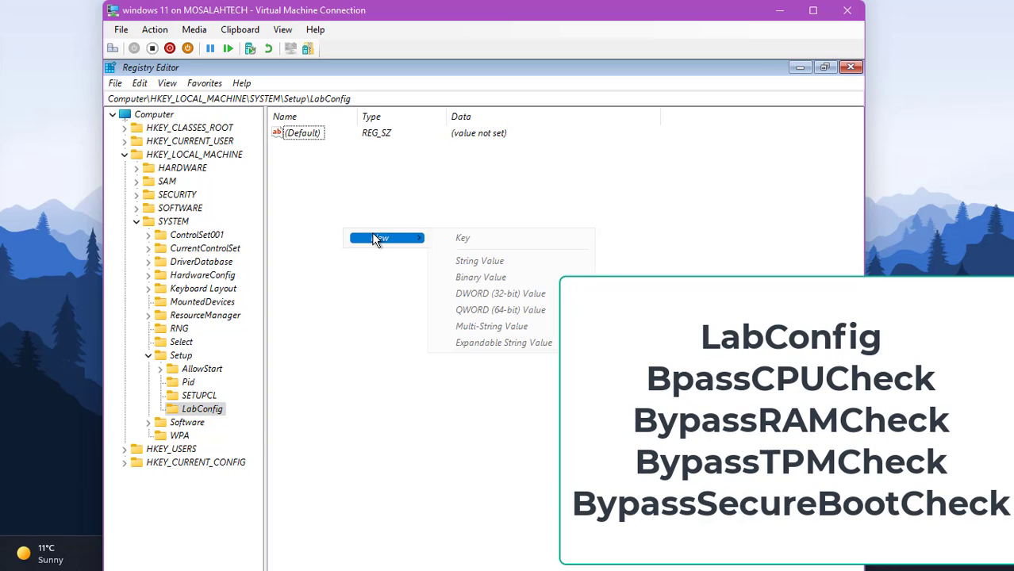
{"action": "left_click", "coordinate": [480, 295]}
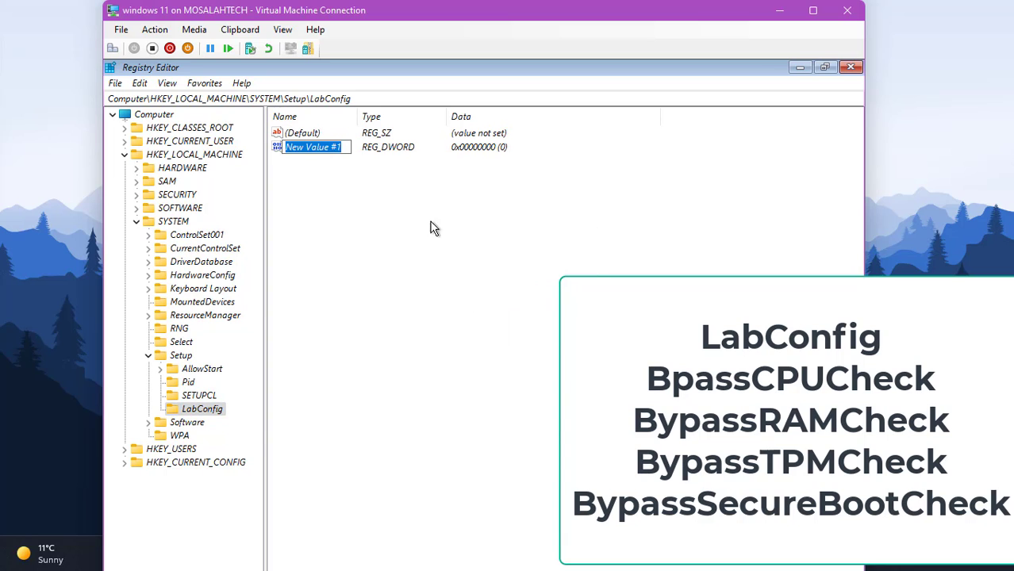
{"action": "type", "text": "ByPassCPUCheck"}
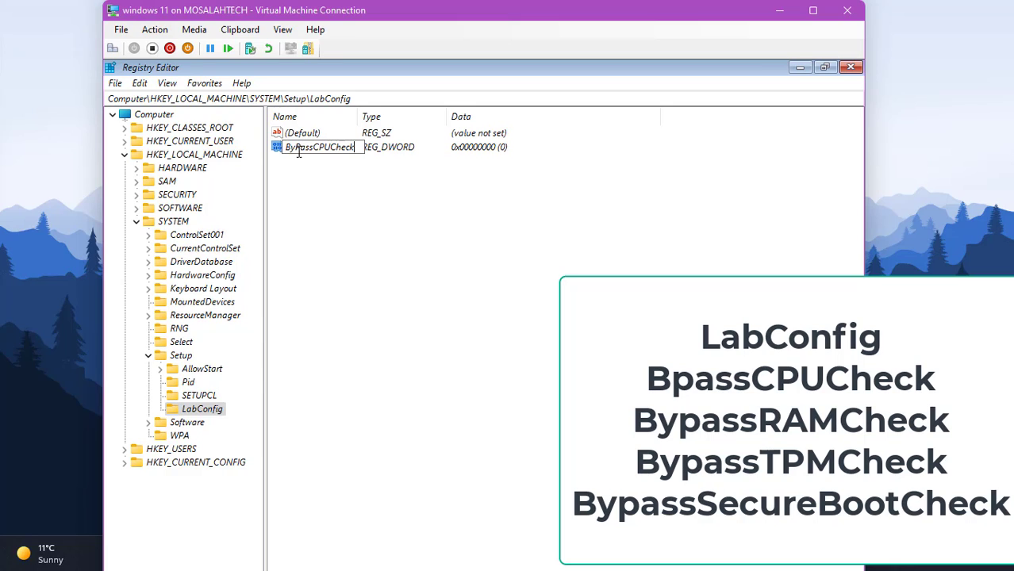
{"action": "key", "text": "Return"}
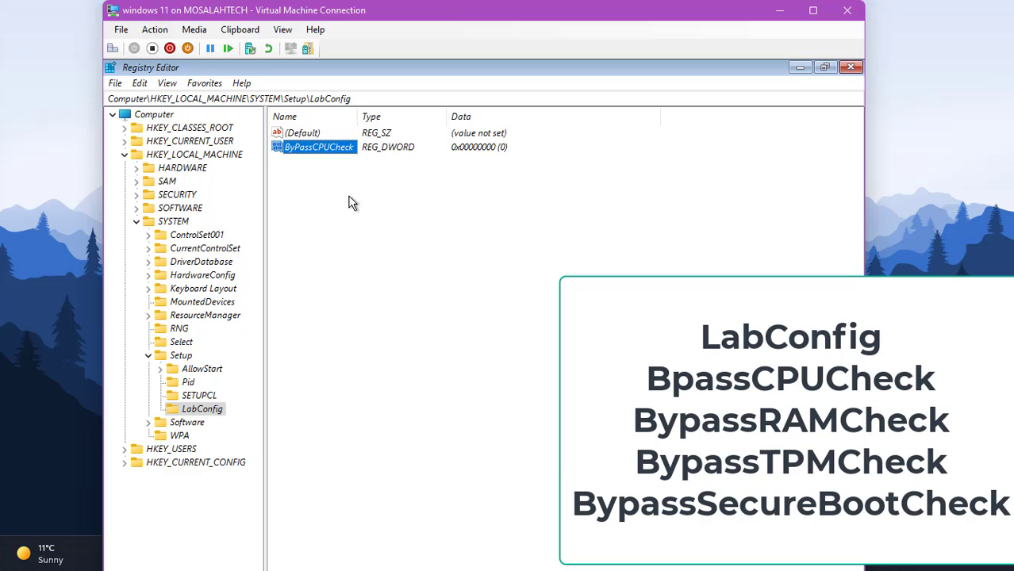
{"action": "double_click", "coordinate": [321, 148]}
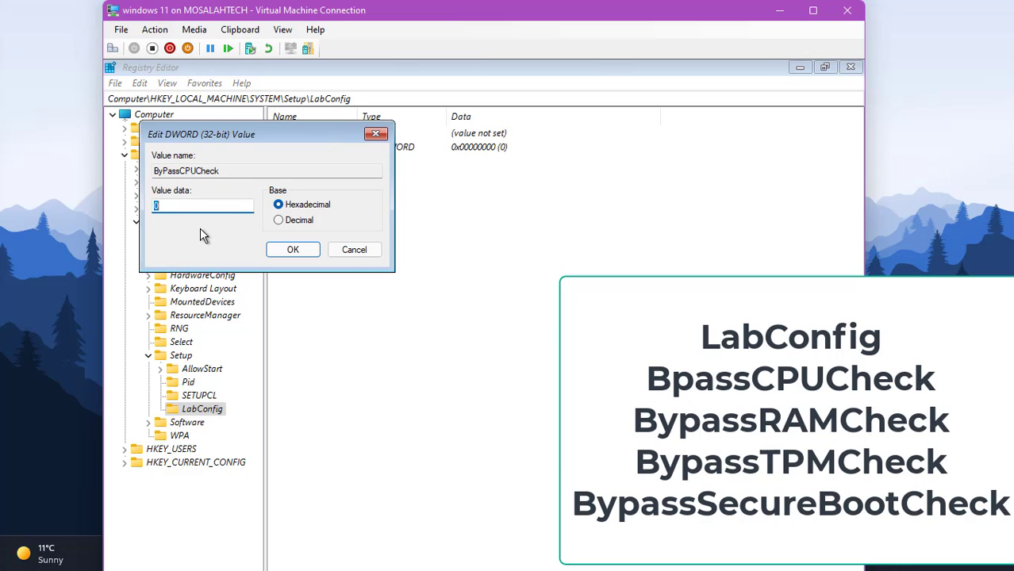
{"action": "type", "text": "1"}
{"action": "left_click", "coordinate": [292, 251]}
- Add three more DWORD (32-bit) values to the LabConfig key: ByPassRAMCheck, ByPassTPMCheck and BypassSecurbootCheck
{"action": "right_click", "coordinate": [353, 236]}
{"action": "left_click", "coordinate": [357, 218]}
{"action": "right_click", "coordinate": [349, 219]}
{"action": "mouse_move", "coordinate": [397, 223]}
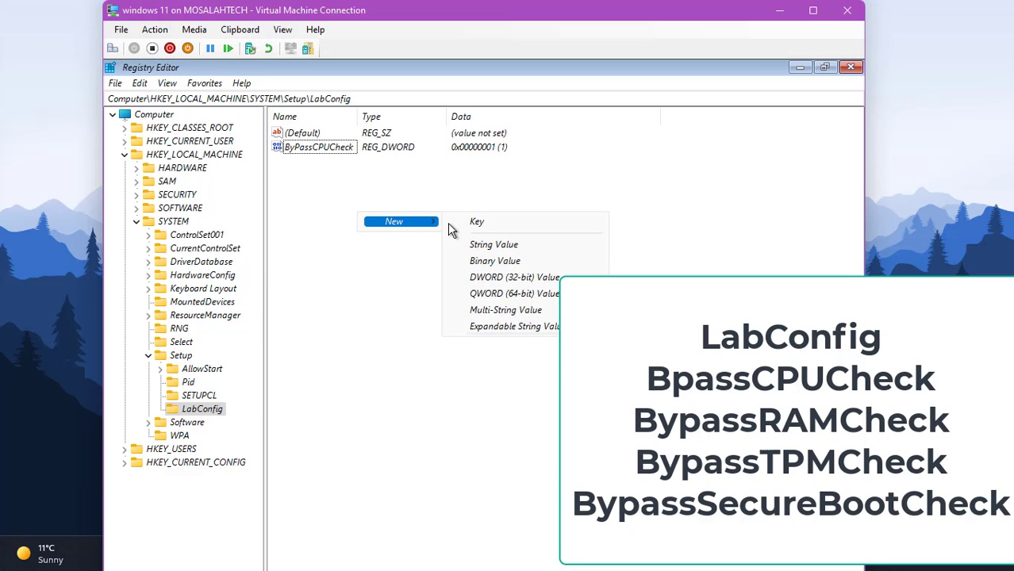
{"action": "left_click", "coordinate": [355, 224]}
{"action": "right_click", "coordinate": [352, 222]}
{"action": "mouse_move", "coordinate": [378, 238]}
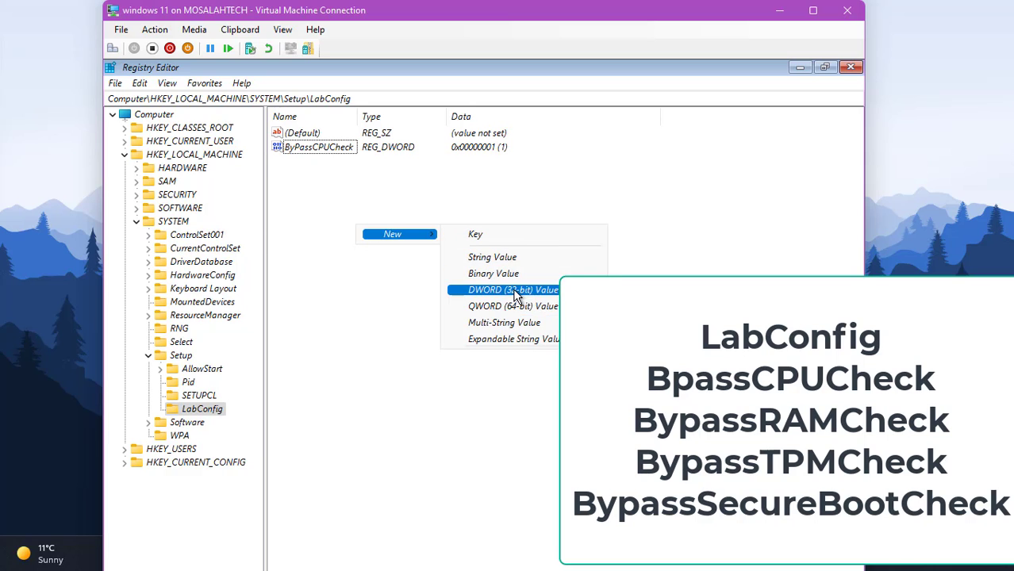
{"action": "left_click", "coordinate": [484, 287]}
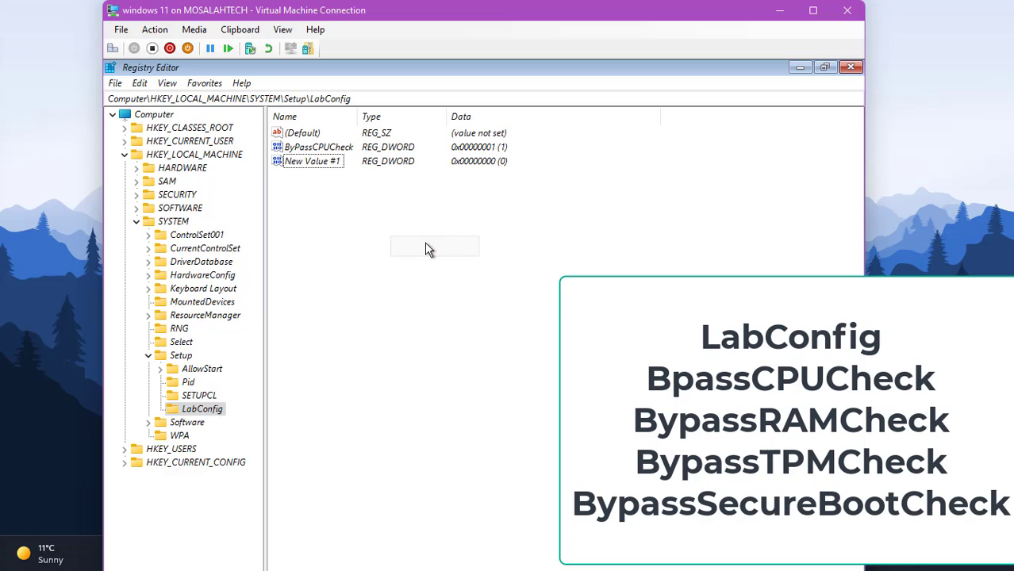
{"action": "right_click", "coordinate": [394, 240]}
{"action": "mouse_move", "coordinate": [433, 246]}
{"action": "left_click", "coordinate": [524, 302]}
{"action": "right_click", "coordinate": [342, 265]}
{"action": "mouse_move", "coordinate": [377, 273]}
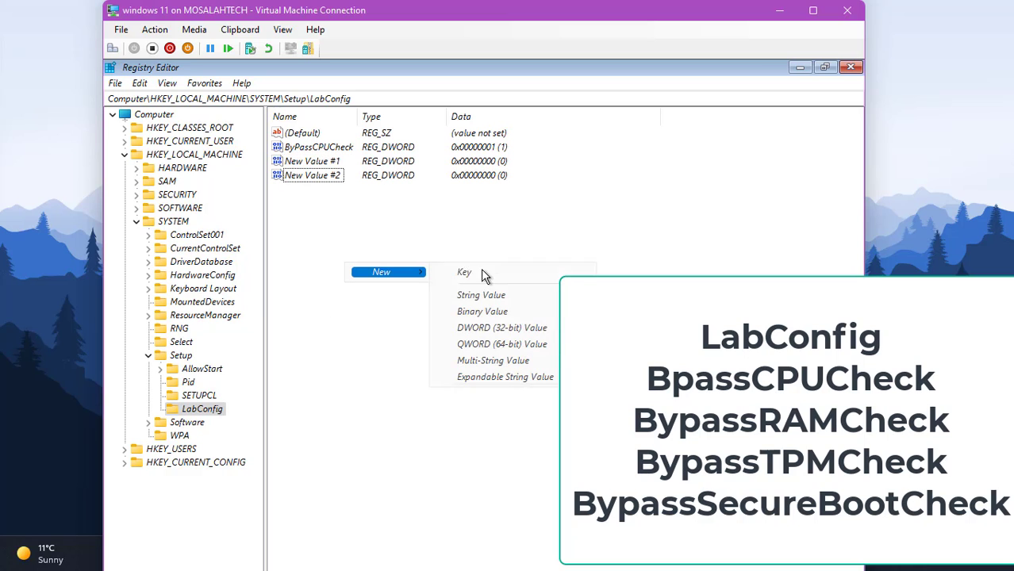
{"action": "left_click", "coordinate": [524, 327]}
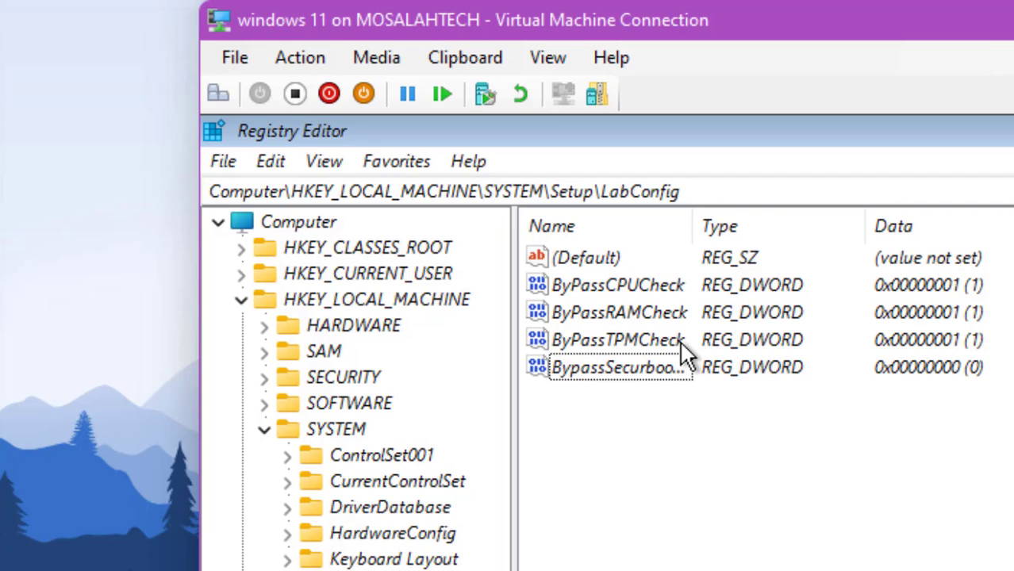
- Set the data of the BypassSecurbootCheck value to 1
{"action": "left_click", "coordinate": [589, 375]}
{"action": "left_click", "coordinate": [615, 445]}
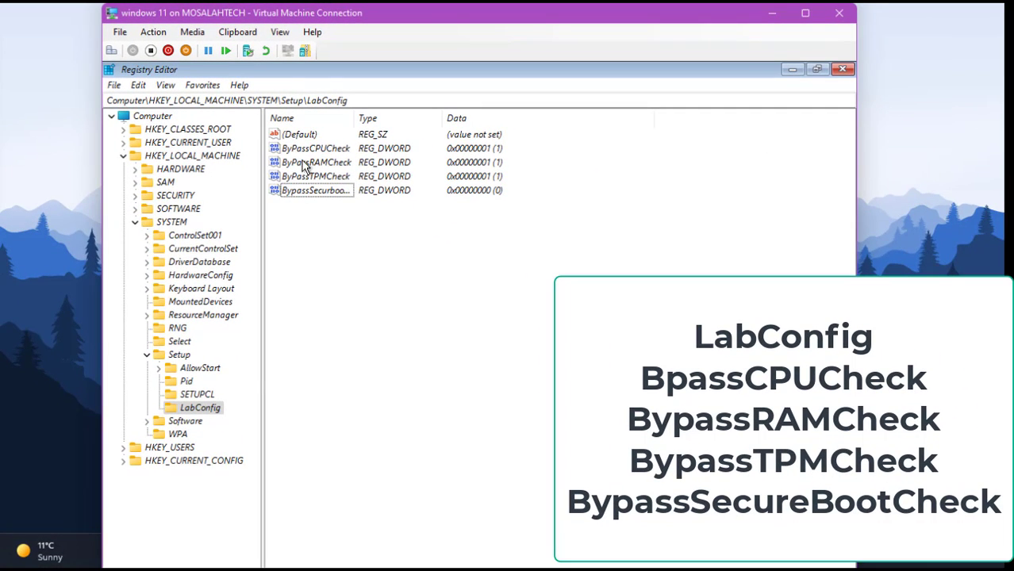
{"action": "double_click", "coordinate": [306, 190]}
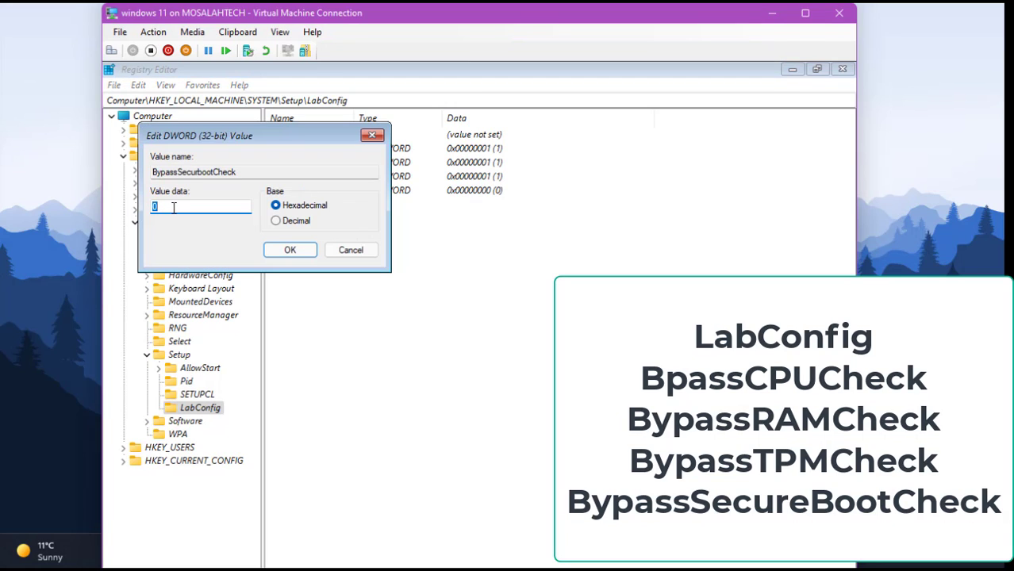
{"action": "left_click", "coordinate": [289, 251]}
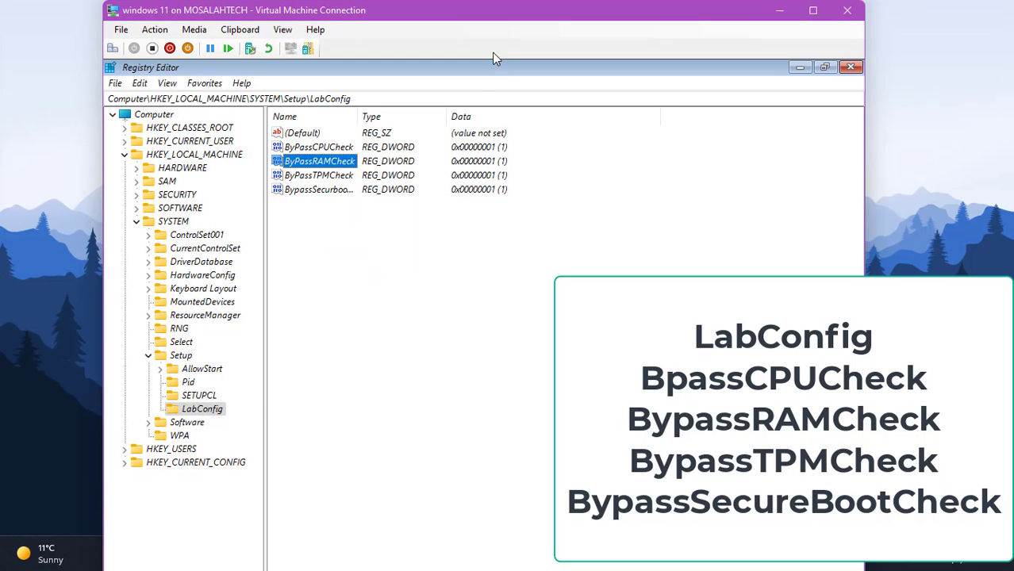
- Close the Registry Editor and the command prompt to return to Windows Setup
{"action": "double_click", "coordinate": [480, 68]}
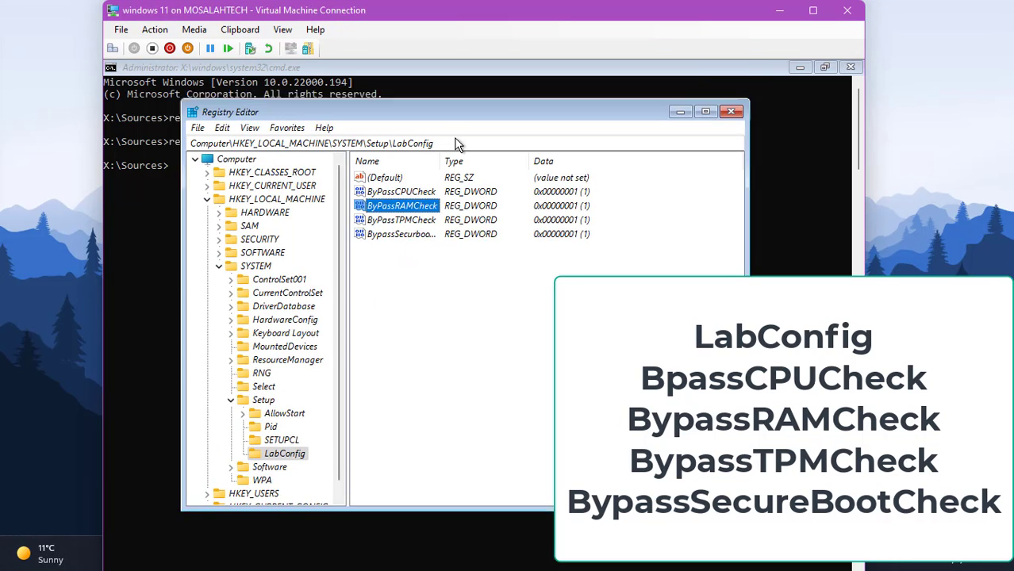
{"action": "left_click", "coordinate": [715, 141]}
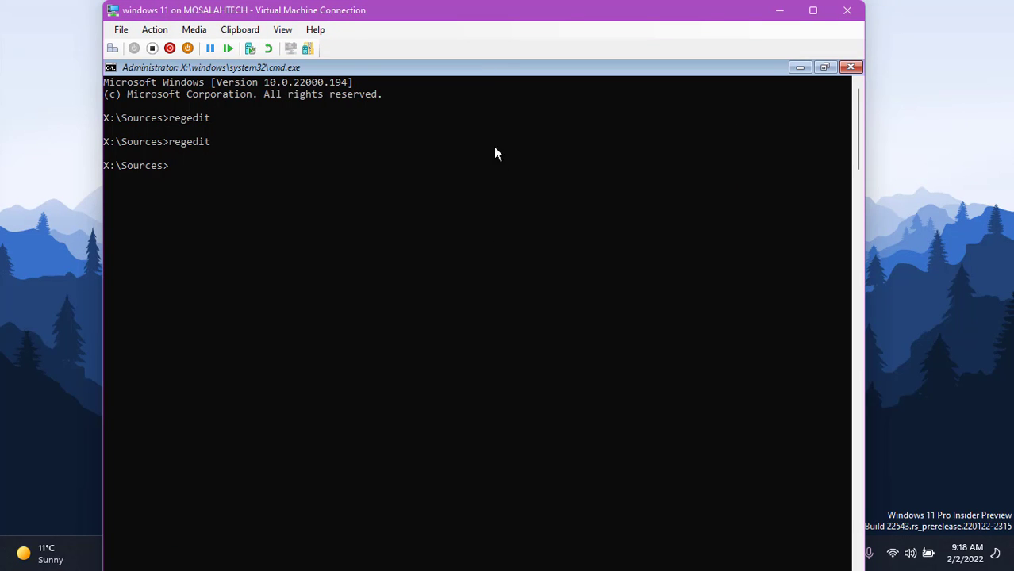
{"action": "double_click", "coordinate": [501, 74]}
{"action": "left_click", "coordinate": [831, 166]}
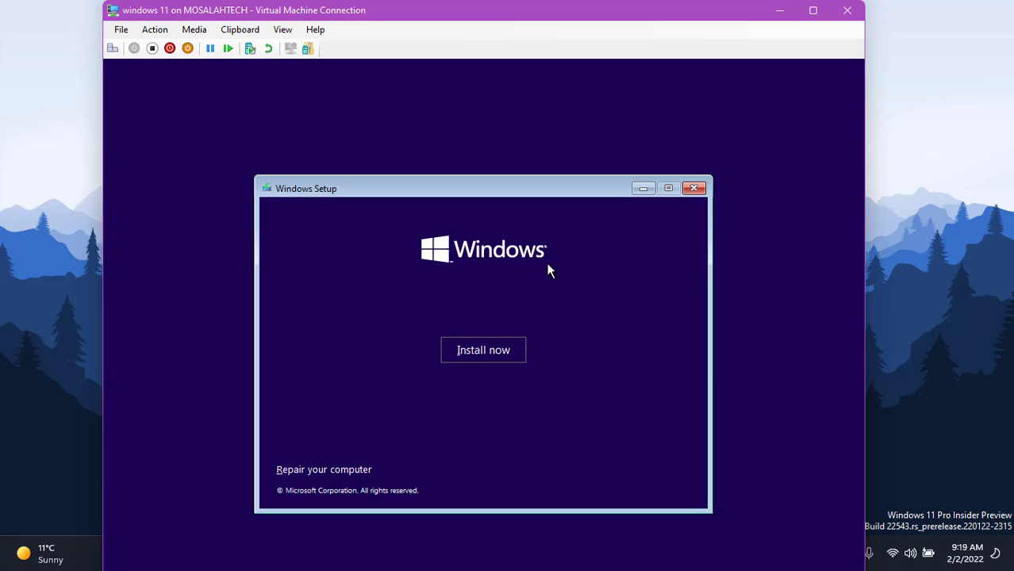
- Start the Windows installation again and choose the Windows 11 Pro edition
{"action": "left_click", "coordinate": [480, 351]}
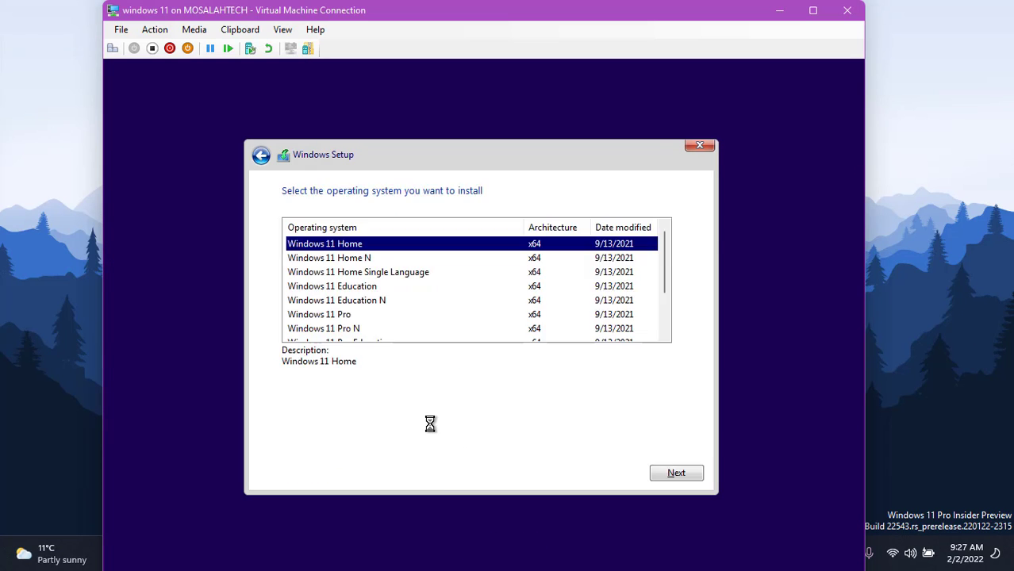
{"action": "left_click", "coordinate": [350, 316]}
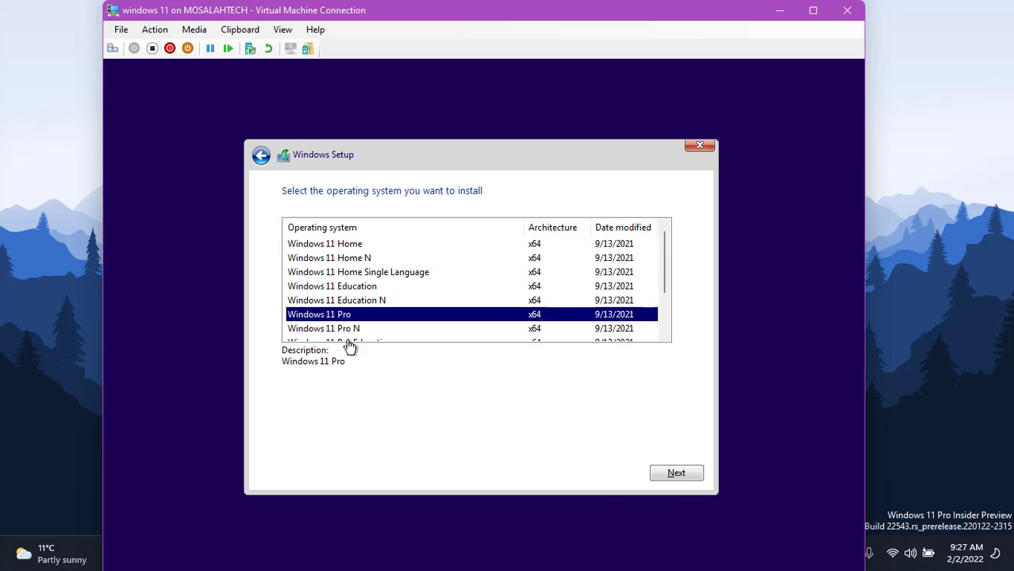
{"action": "left_click", "coordinate": [673, 473]}
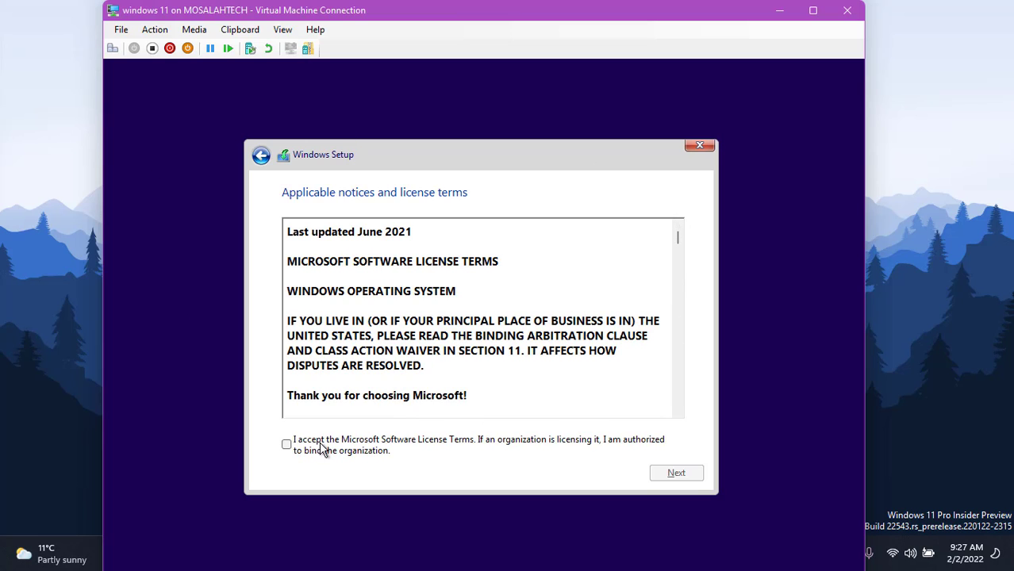
- Accept the license terms and start a custom, Windows-only installation on Drive 0 Unallocated Space
{"action": "left_click", "coordinate": [287, 445]}
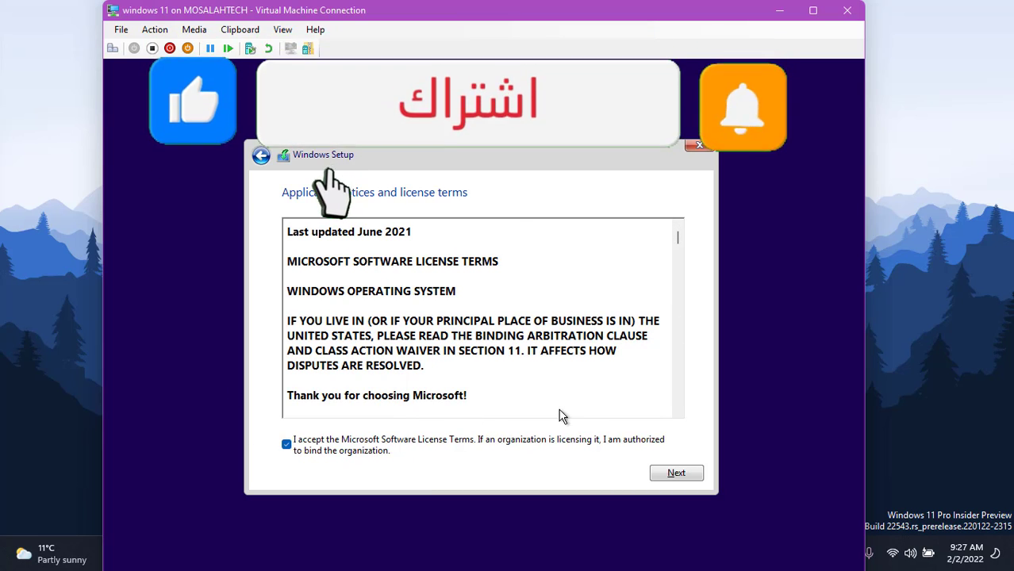
{"action": "left_click", "coordinate": [675, 476]}
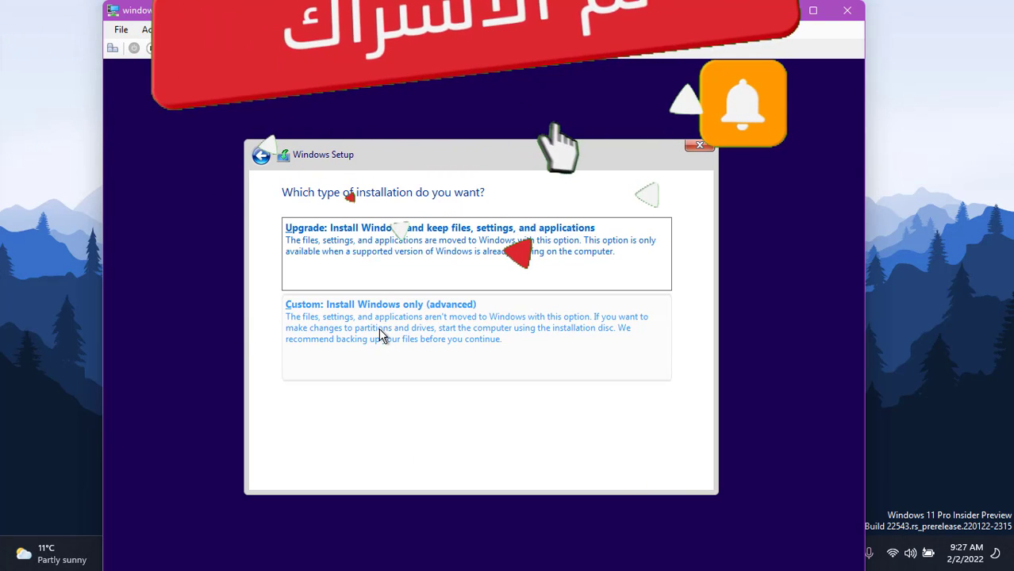
{"action": "left_click", "coordinate": [370, 333]}
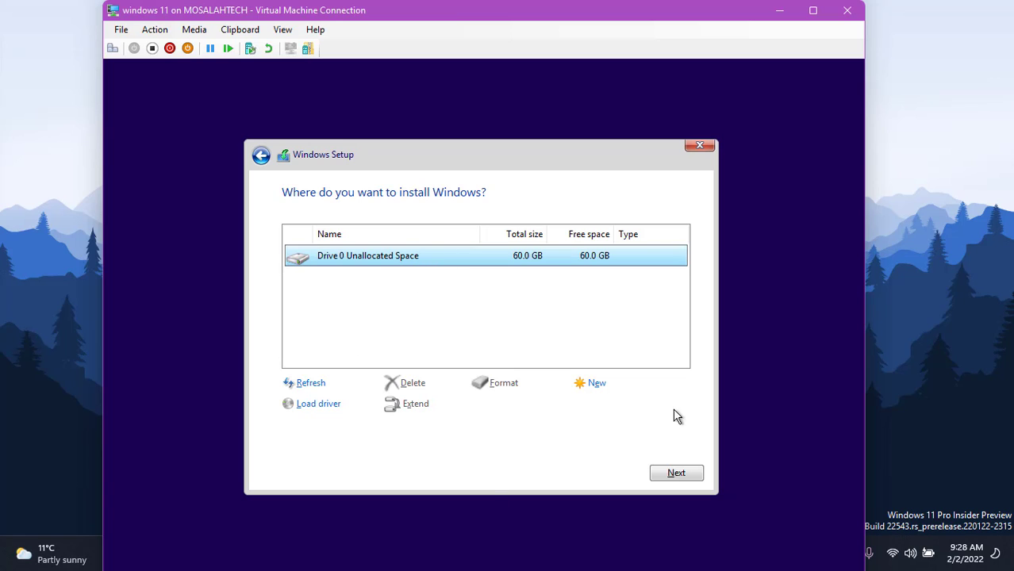
{"action": "left_click", "coordinate": [679, 474]}
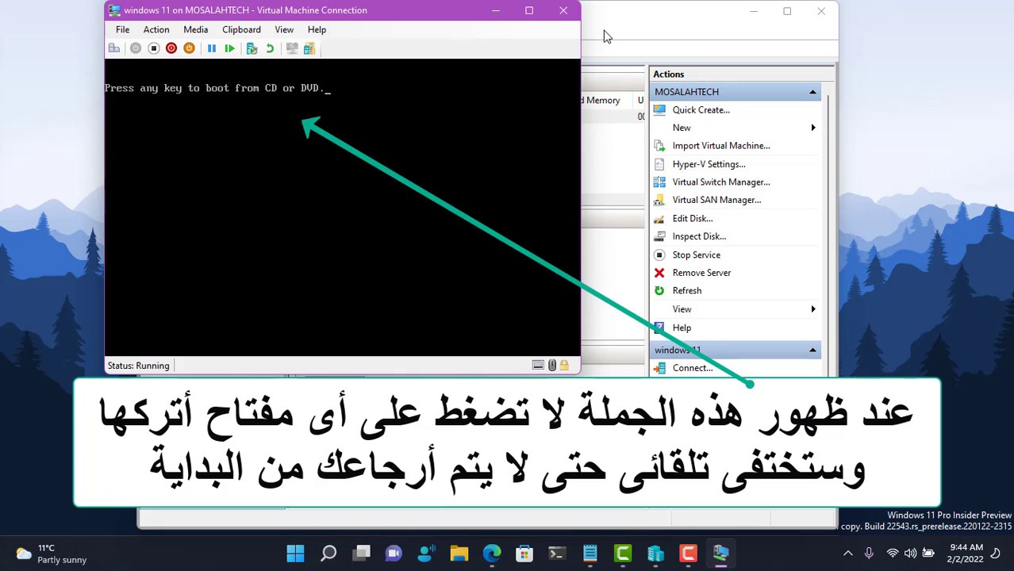
- Enlarge the virtual machine connection to full screen and continue through the remaining Windows setup
{"action": "left_click", "coordinate": [528, 10]}
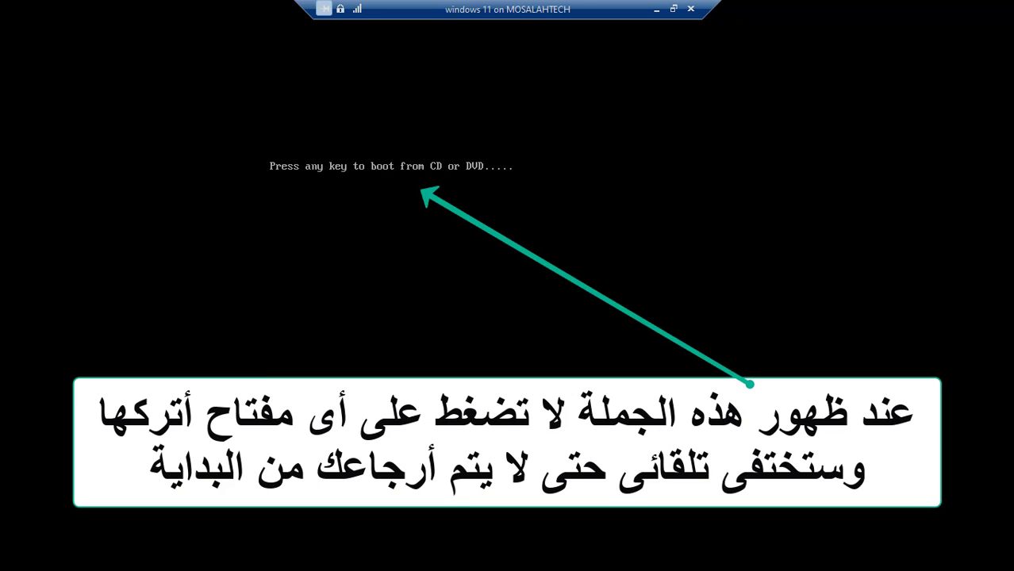
{"action": "key", "text": "Return"}
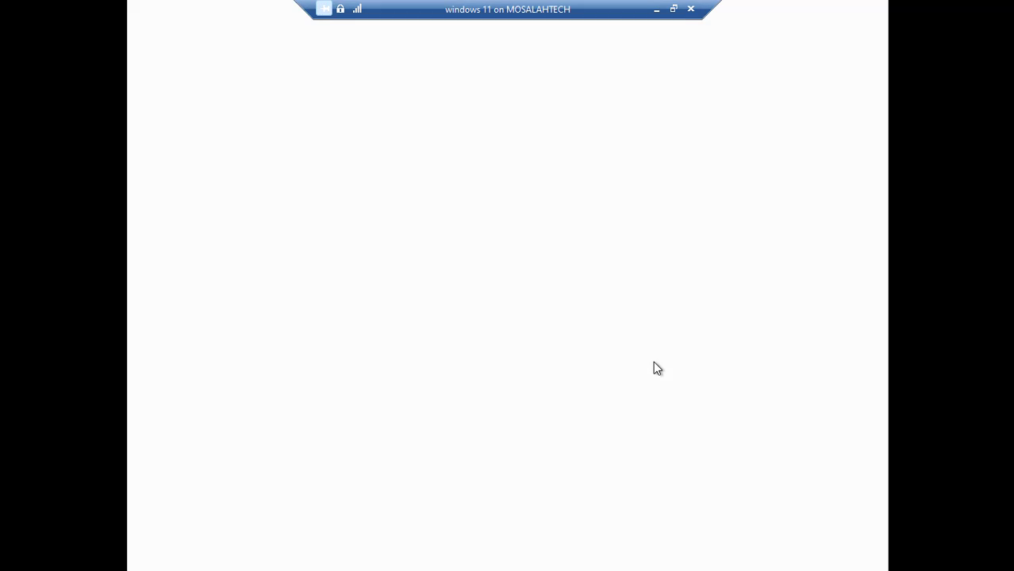
{"action": "scroll", "coordinate": [652, 370], "scroll_direction": "down", "scroll_amount": 1}
{"action": "key", "text": "Return"}
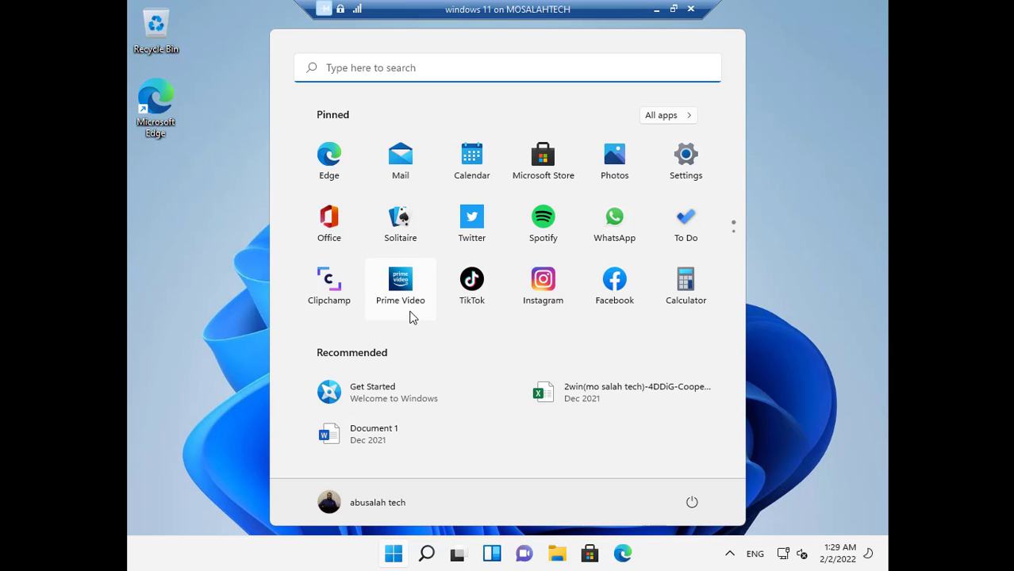
- Check the System page of Settings in the installed Windows 11, and close it
{"action": "key", "text": "super+i"}
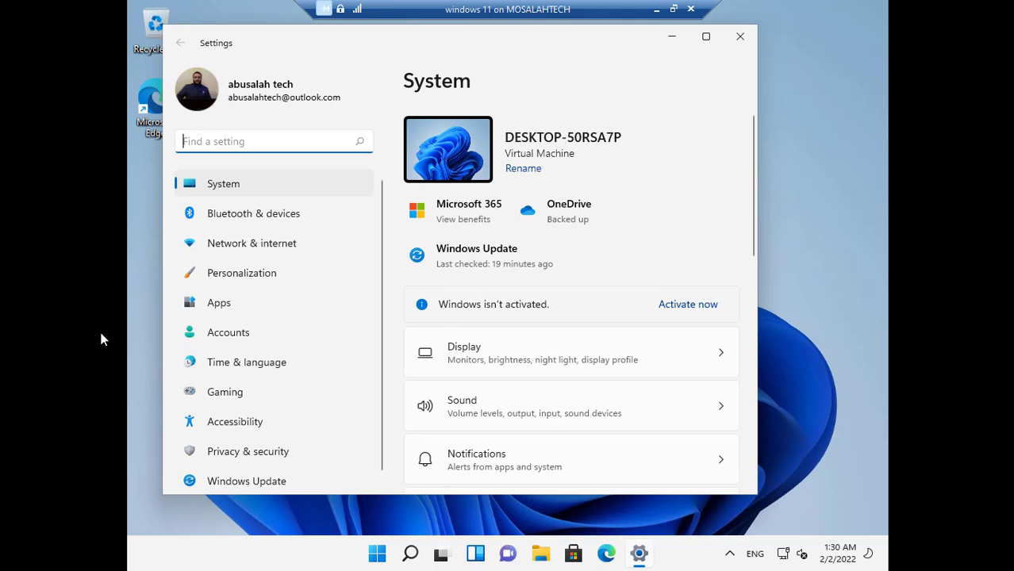
{"action": "left_click", "coordinate": [739, 36]}
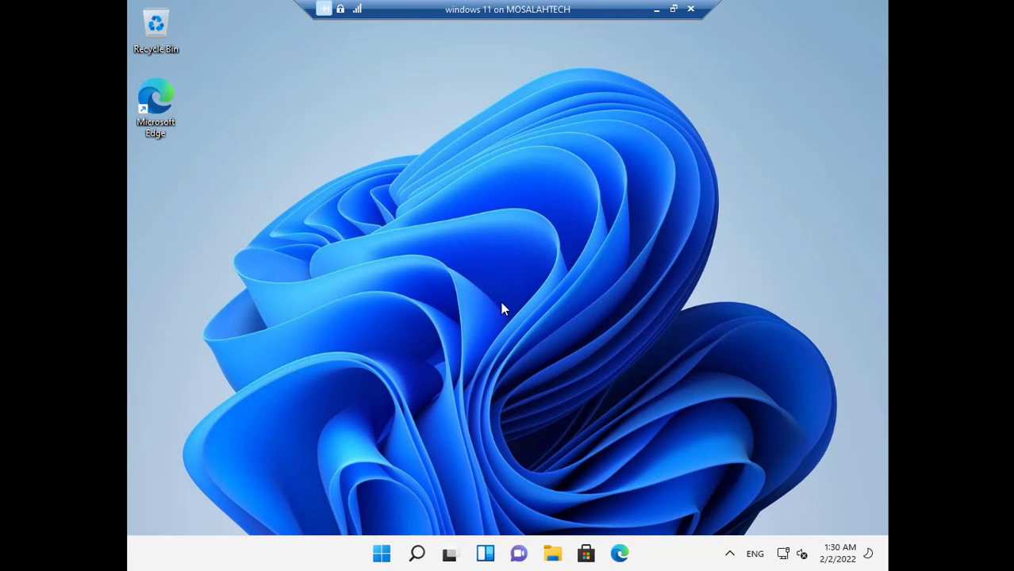
- Set the virtual machine's display resolution to 1366 × 768, keep the change and close Settings
{"action": "right_click", "coordinate": [474, 259]}
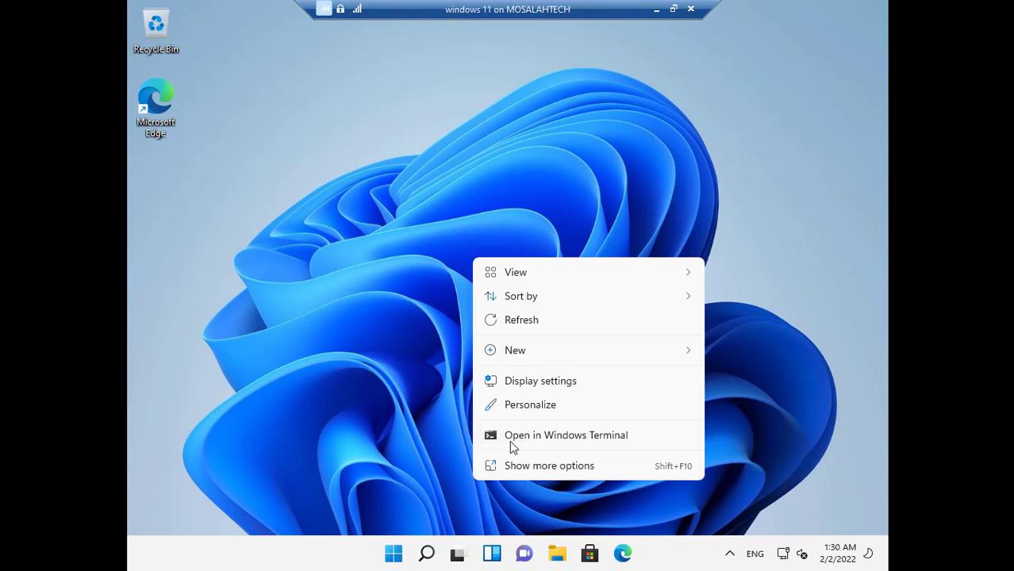
{"action": "left_click", "coordinate": [538, 387]}
{"action": "scroll", "coordinate": [540, 384], "scroll_direction": "down", "scroll_amount": 2}
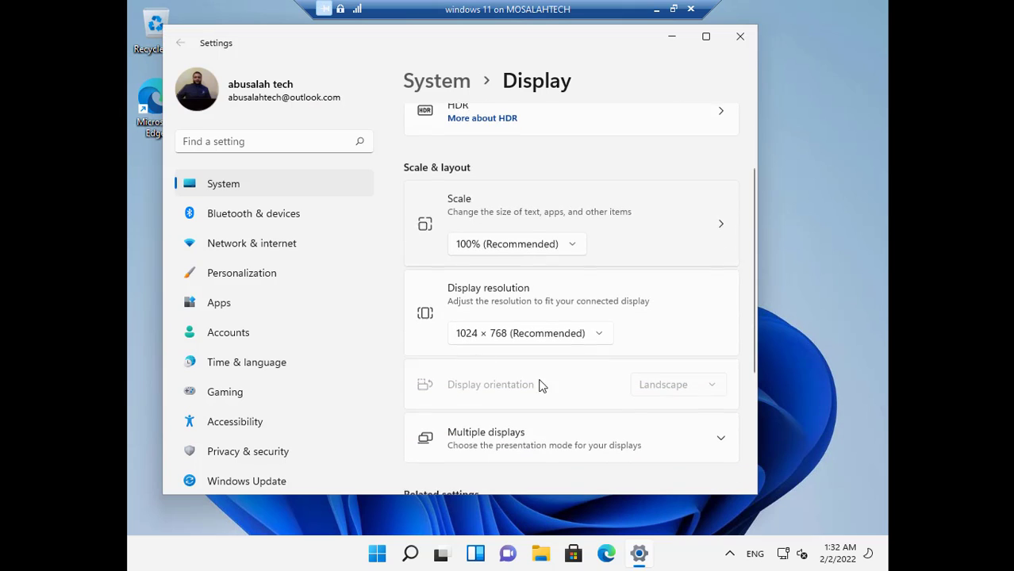
{"action": "left_click", "coordinate": [508, 322]}
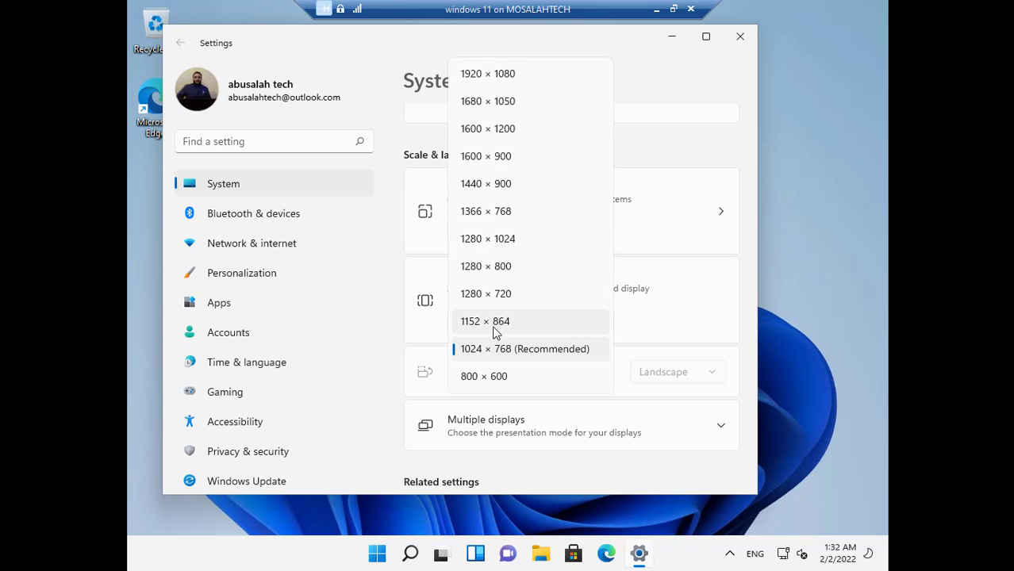
{"action": "left_click", "coordinate": [498, 214]}
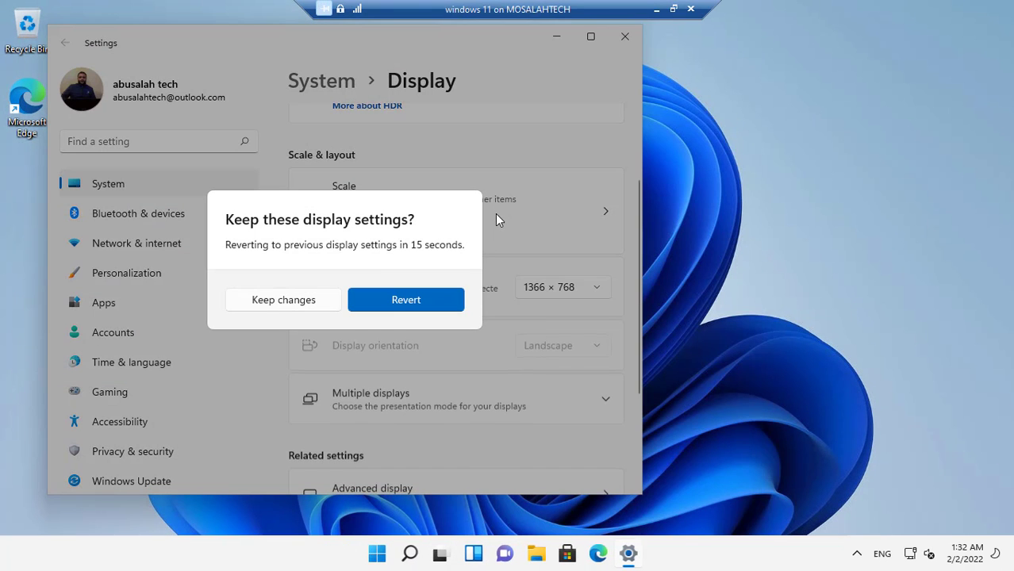
{"action": "left_click", "coordinate": [279, 302]}
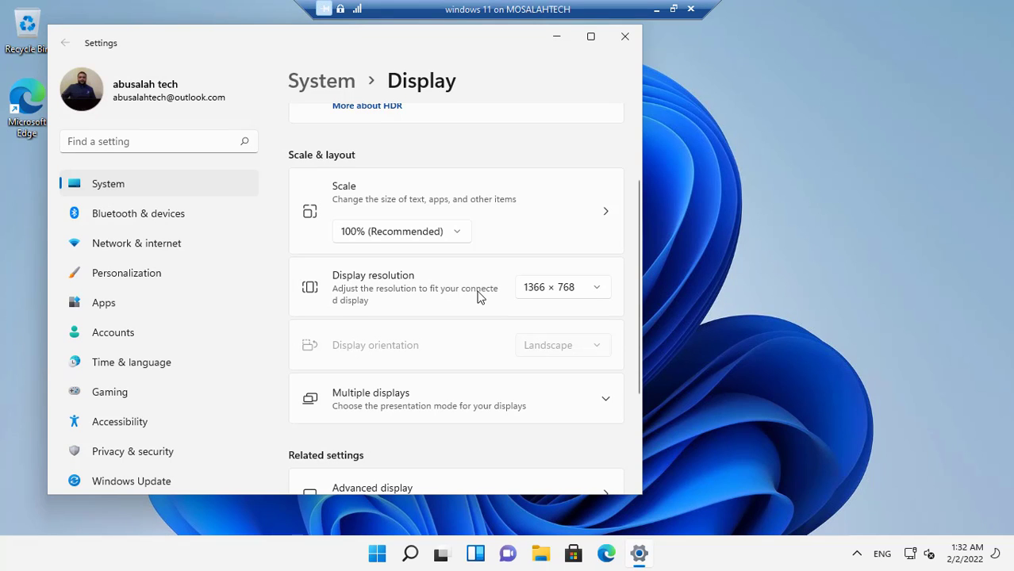
{"action": "left_click", "coordinate": [624, 37]}
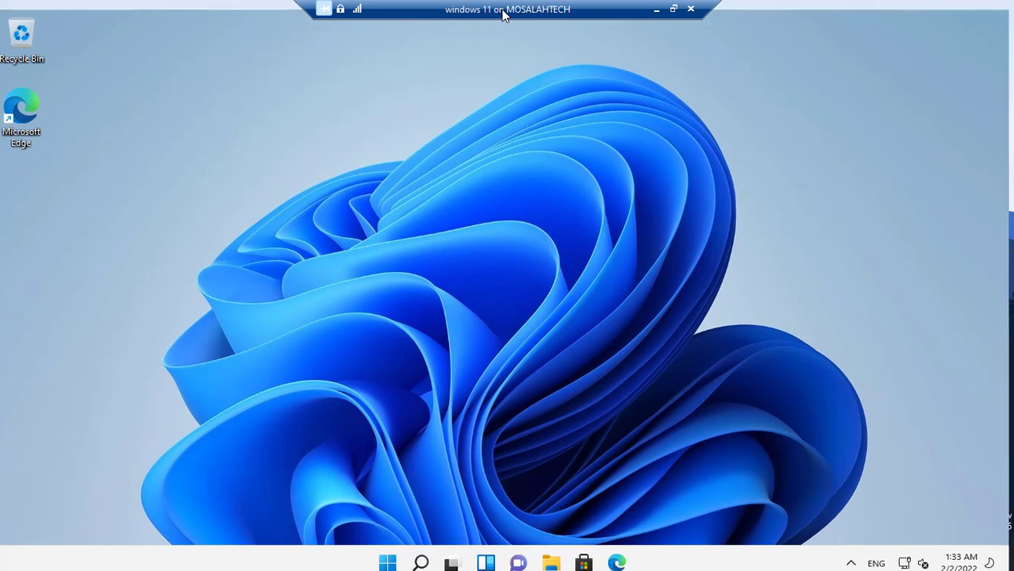
- Leave full screen to set the connection window's zoom level to 75%, and switch back to full screen
{"action": "double_click", "coordinate": [502, 11]}
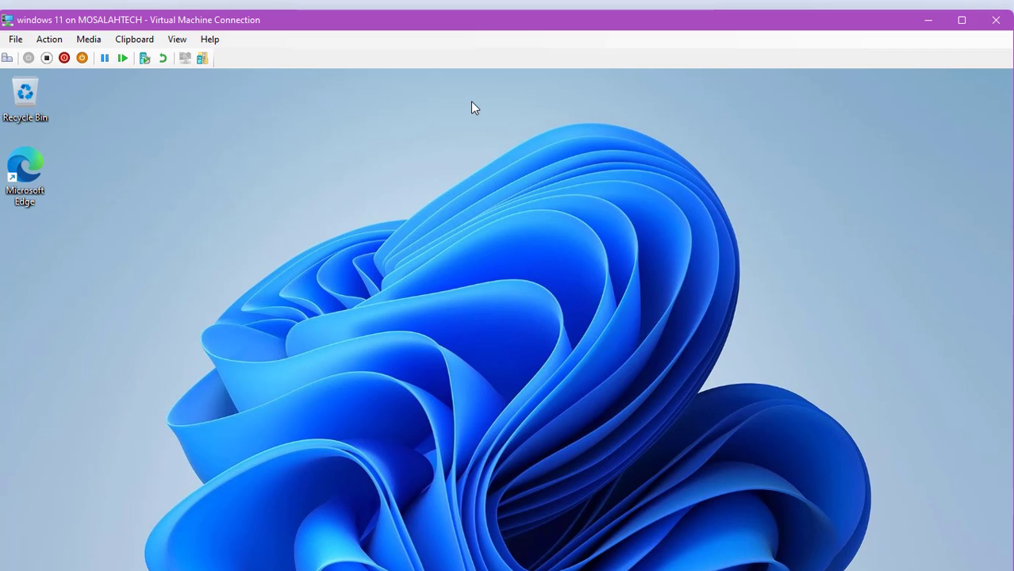
{"action": "mouse_move", "coordinate": [558, 20]}
{"action": "left_mouse_down"}
{"action": "mouse_move", "coordinate": [633, 136]}
{"action": "mouse_move", "coordinate": [548, 28]}
{"action": "left_mouse_up"}
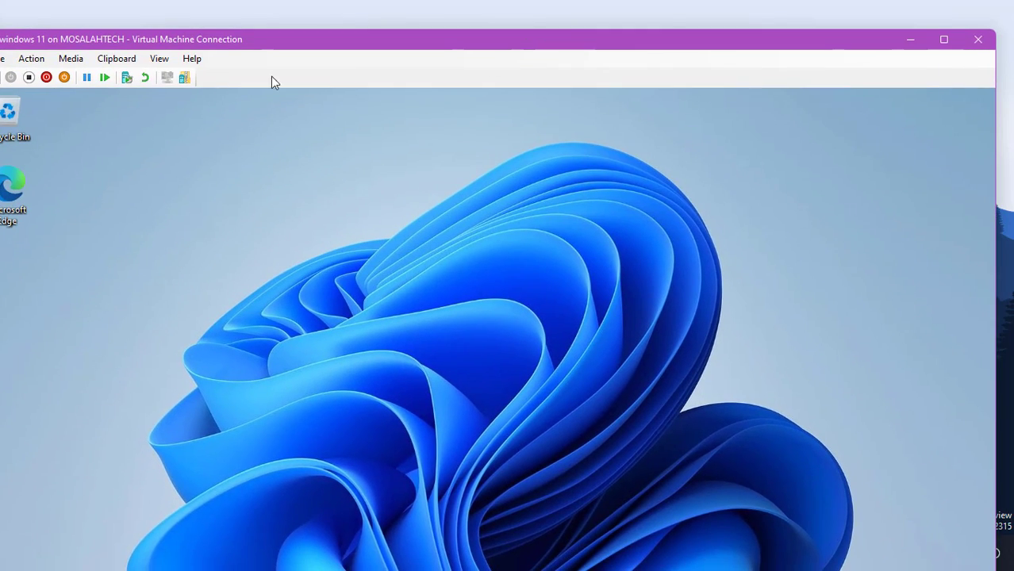
{"action": "left_click", "coordinate": [159, 60]}
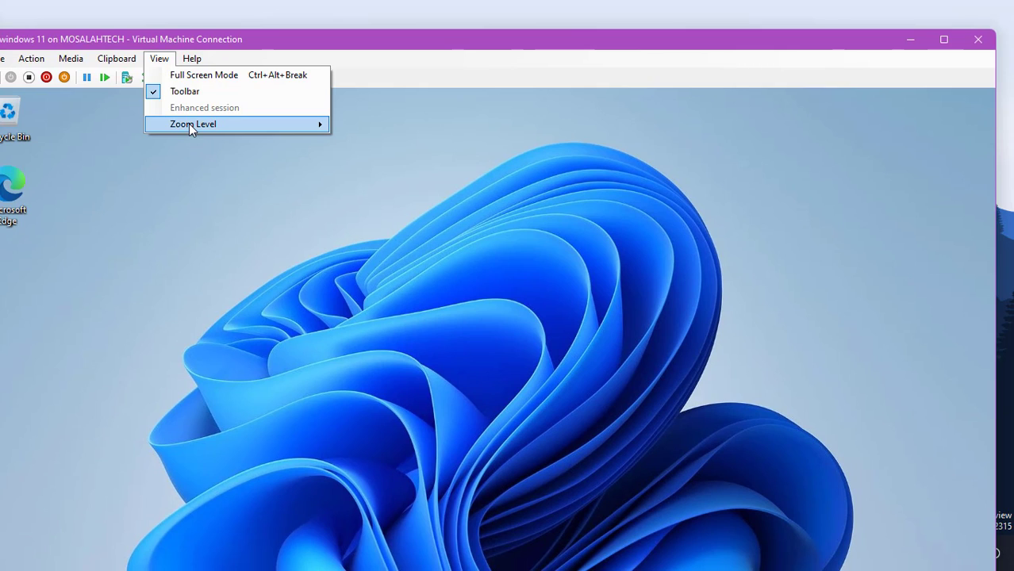
{"action": "mouse_move", "coordinate": [191, 129]}
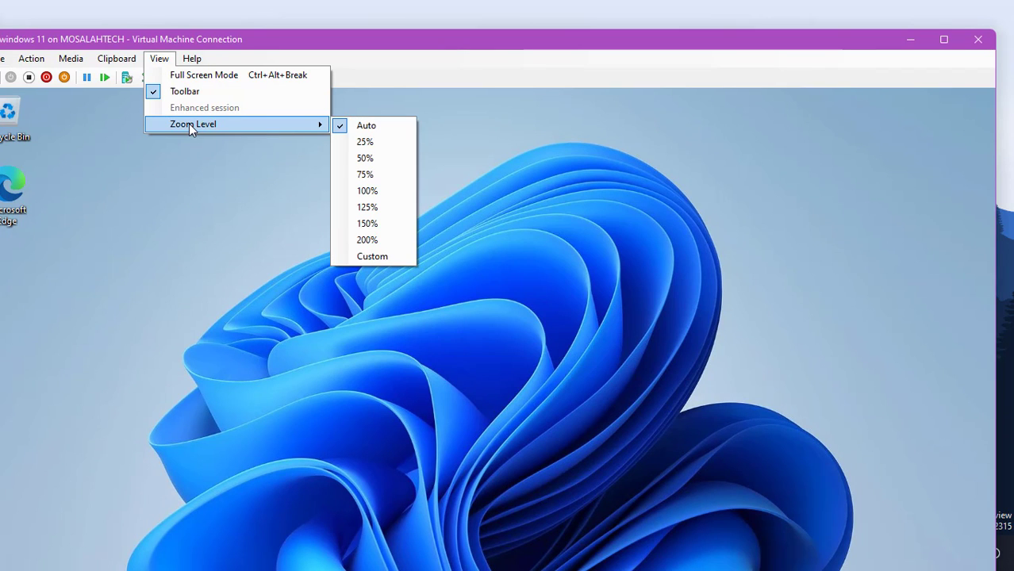
{"action": "left_click", "coordinate": [374, 176]}
{"action": "left_click_drag", "start_coordinate": [330, 43], "coordinate": [439, 32]}
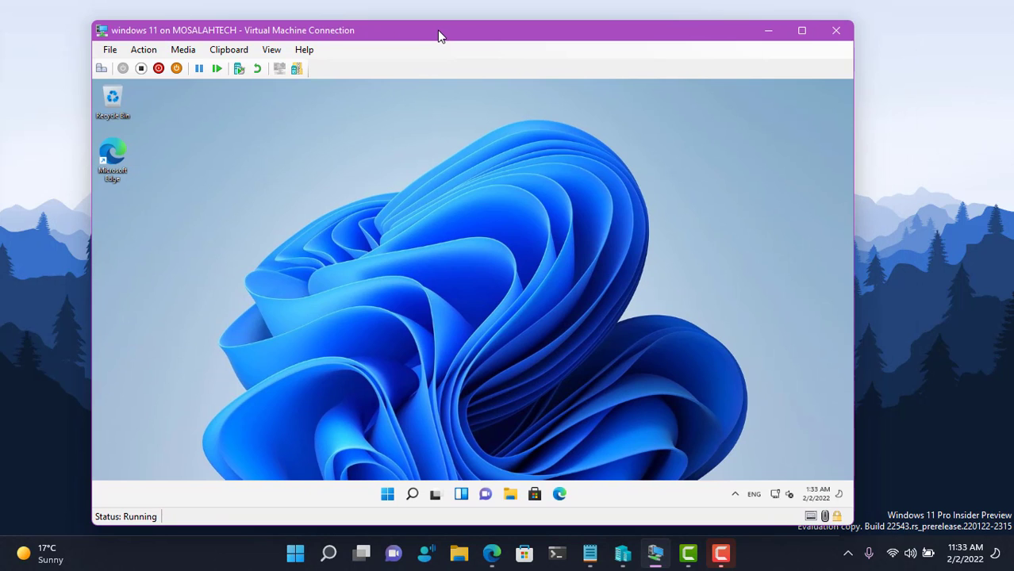
{"action": "double_click", "coordinate": [505, 32]}
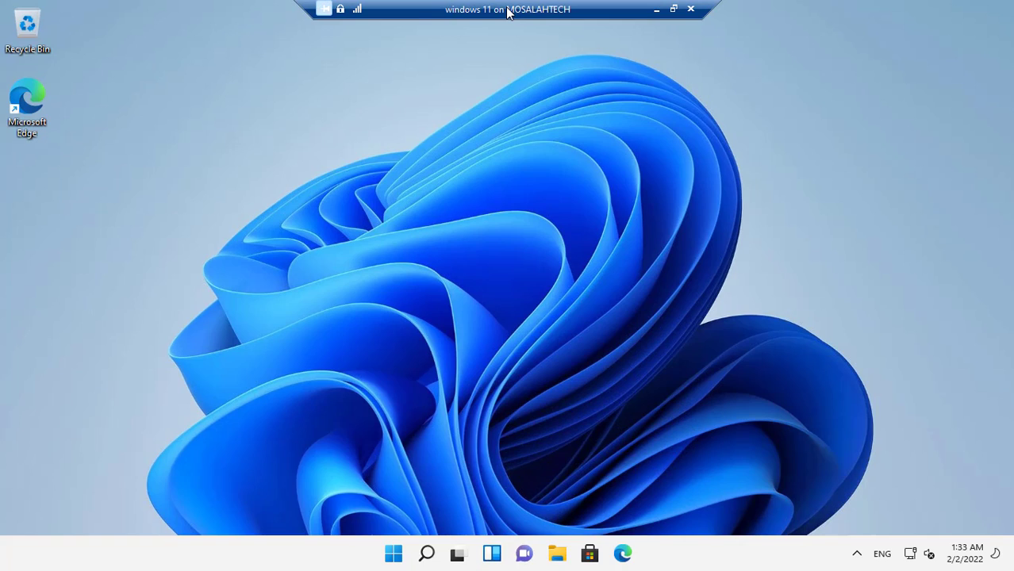
- Leave full screen, turn off the windows 11 virtual machine and close its connection window
{"action": "double_click", "coordinate": [509, 9]}
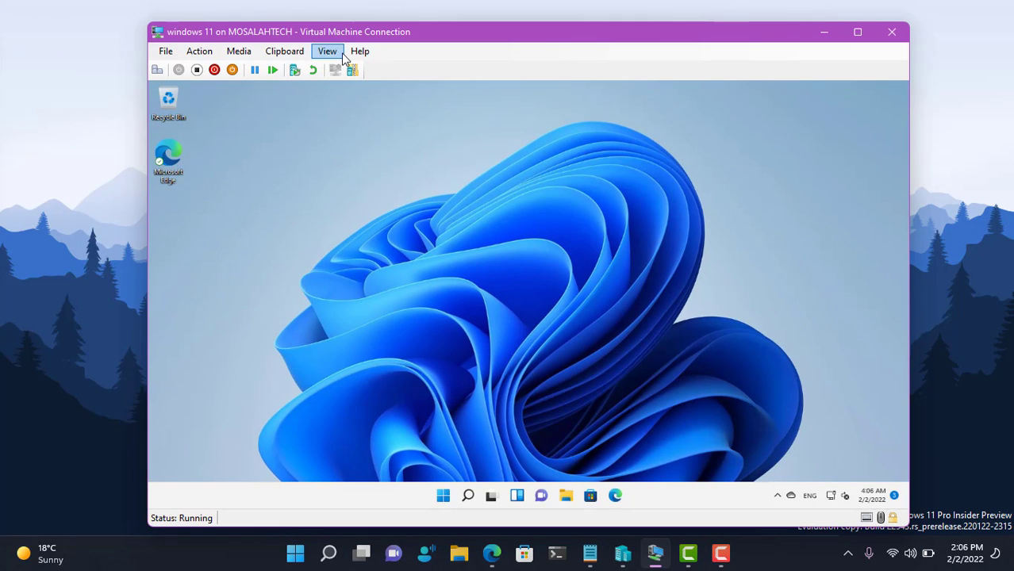
{"action": "left_click", "coordinate": [208, 56]}
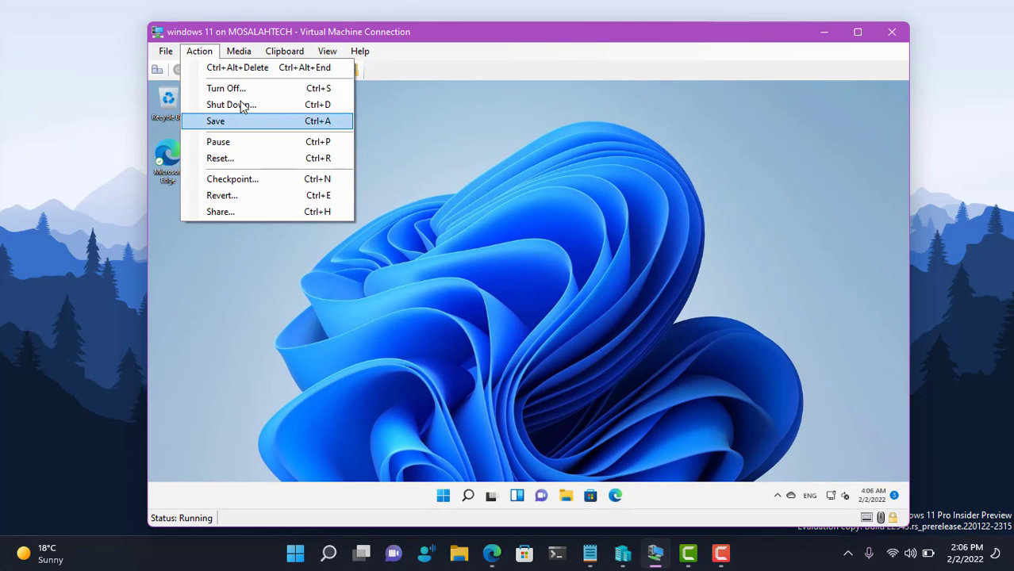
{"action": "left_click", "coordinate": [234, 88]}
{"action": "key", "text": "Return"}
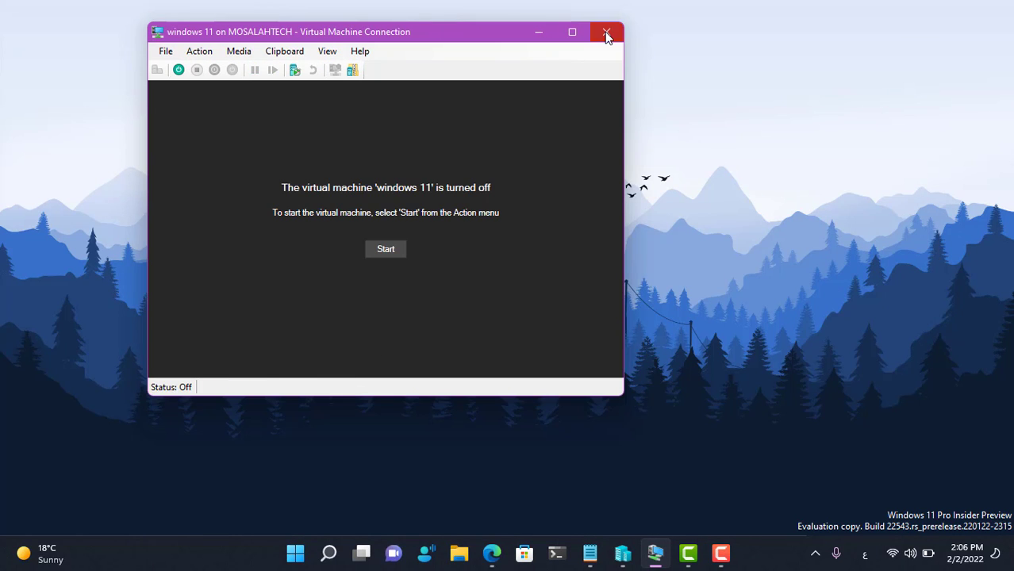
{"action": "key", "text": "alt+F4"}
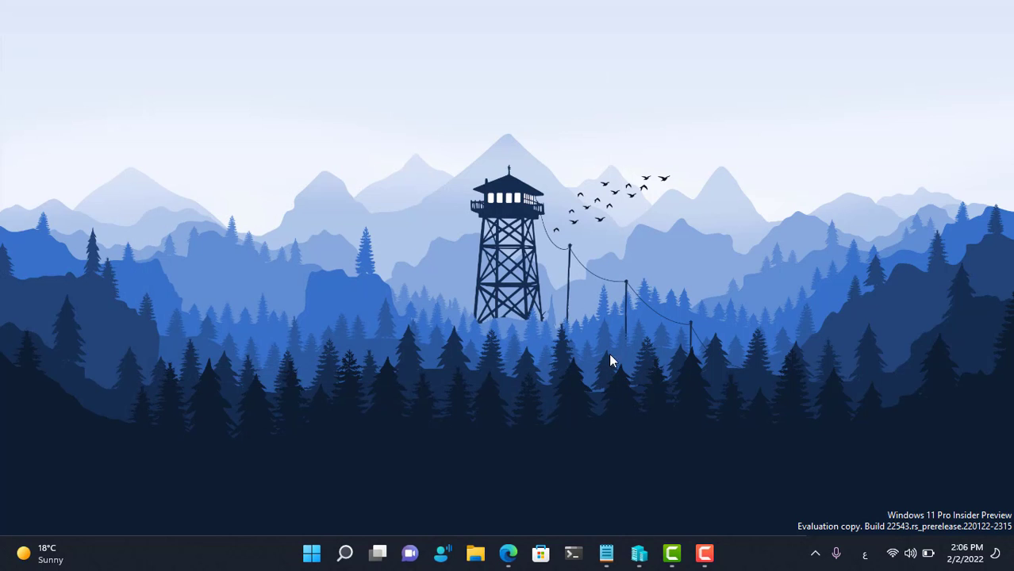
- Switch to Hyper-V Manager and review the commands available for the windows 11 virtual machine
{"action": "left_click", "coordinate": [643, 548]}
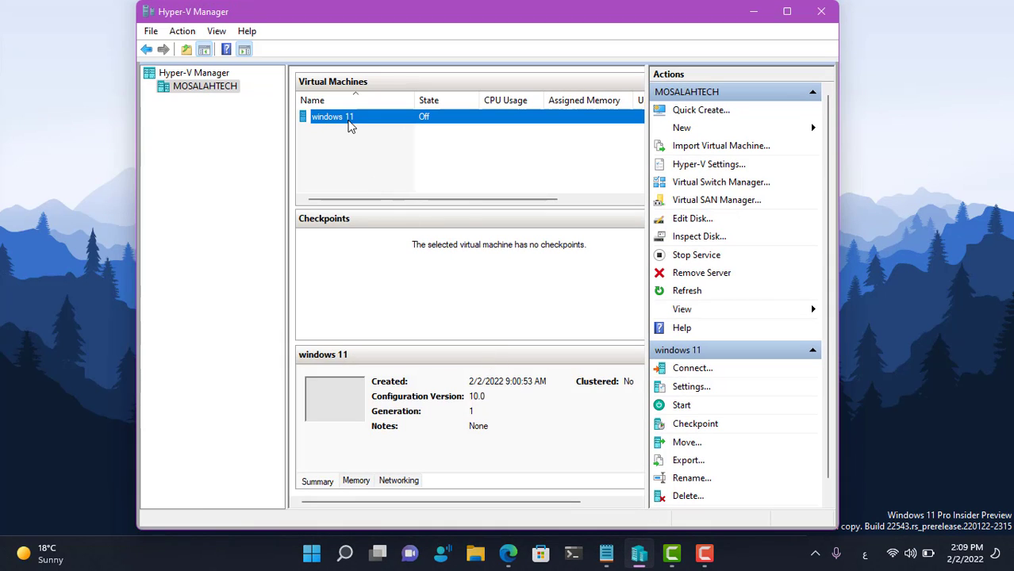
{"action": "right_click", "coordinate": [350, 127]}
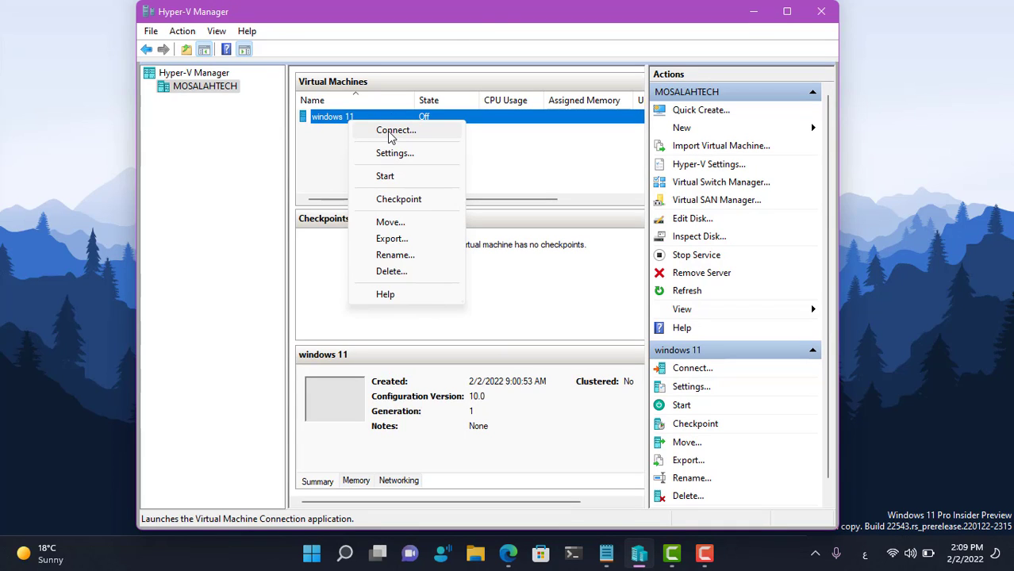
{"action": "left_click", "coordinate": [488, 19]}
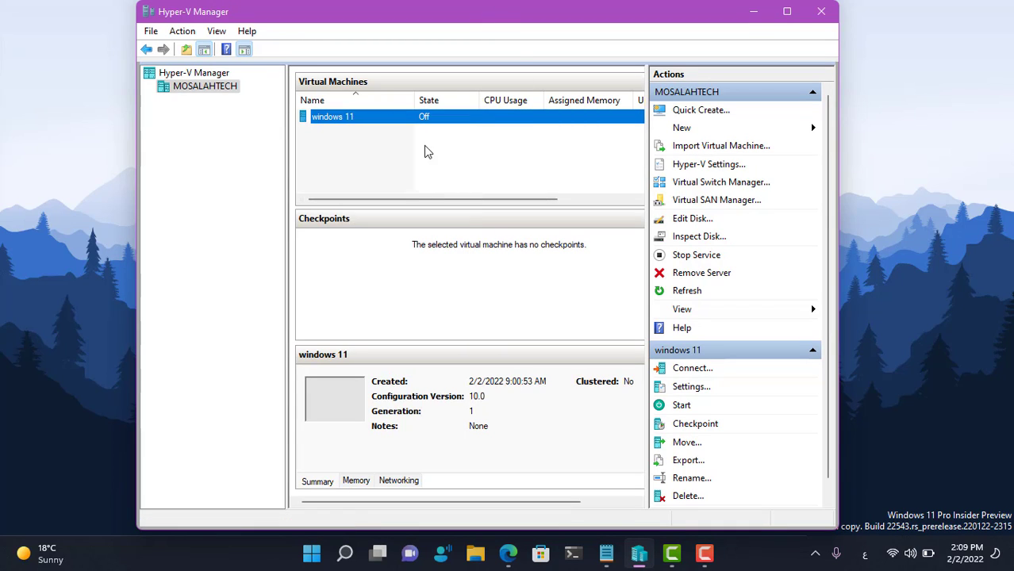
{"action": "right_click", "coordinate": [340, 119]}
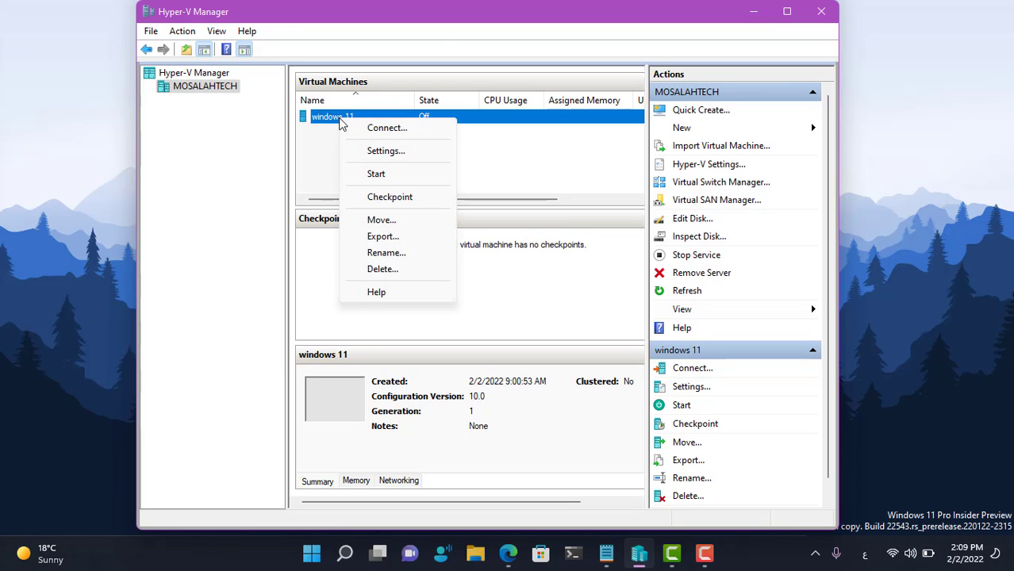
{"action": "left_click", "coordinate": [102, 298]}
- Switch to File Explorer, inspect the windows 11 folder on drive MO (F:) and its available commands, and minimize the window
{"action": "left_click", "coordinate": [475, 553]}
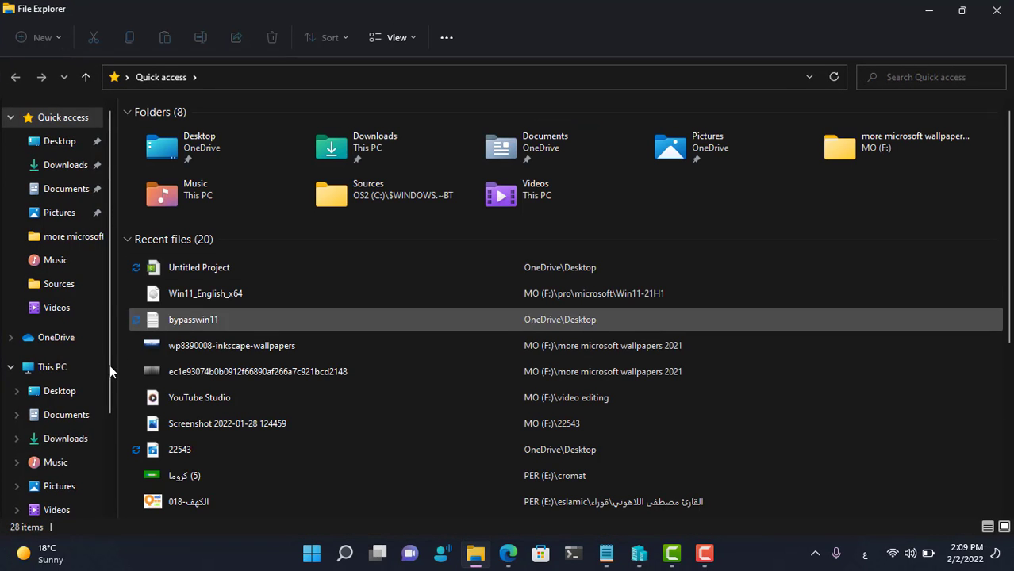
{"action": "left_click", "coordinate": [49, 370]}
{"action": "left_click", "coordinate": [68, 191]}
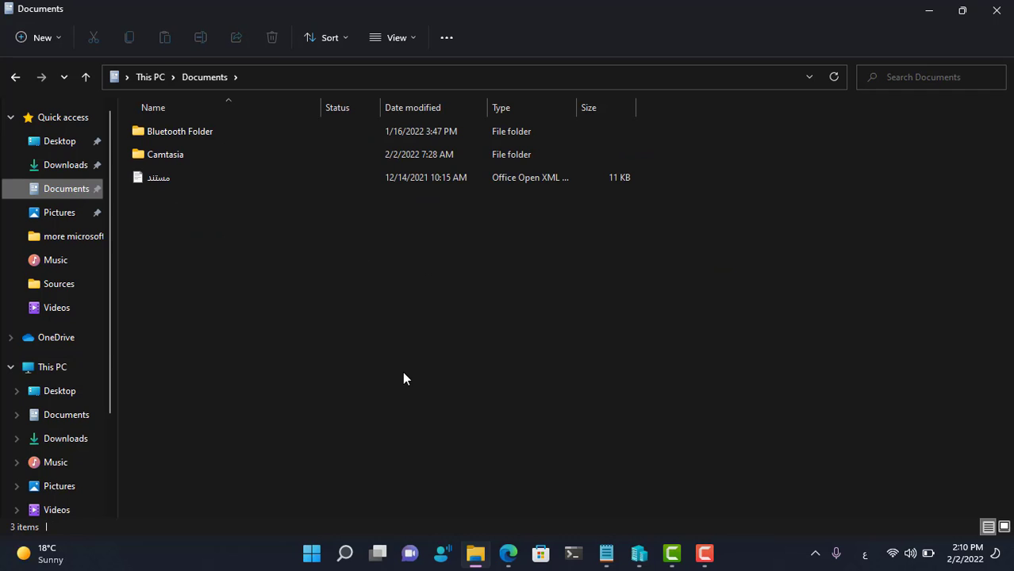
{"action": "left_click", "coordinate": [59, 370]}
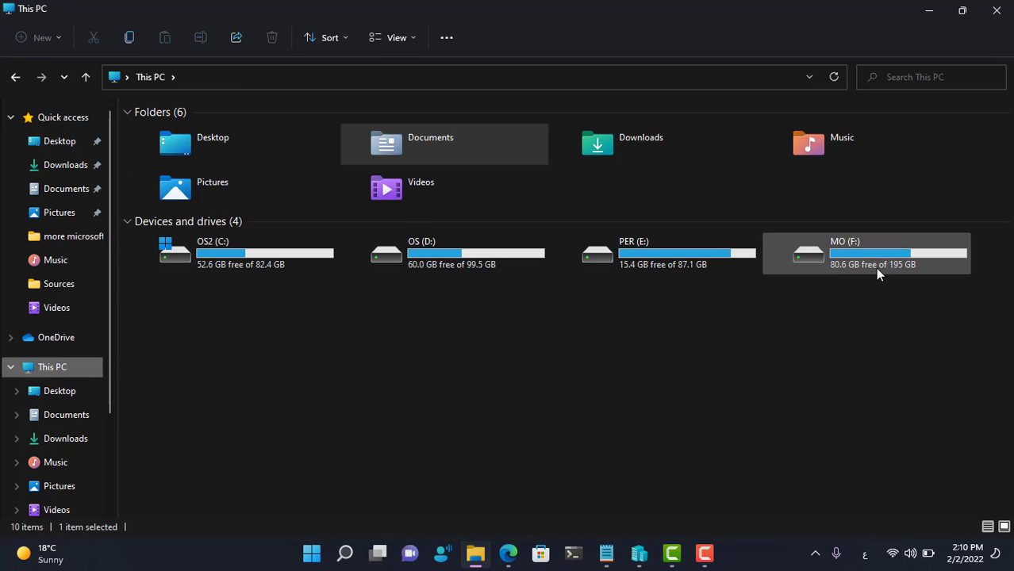
{"action": "double_click", "coordinate": [875, 268]}
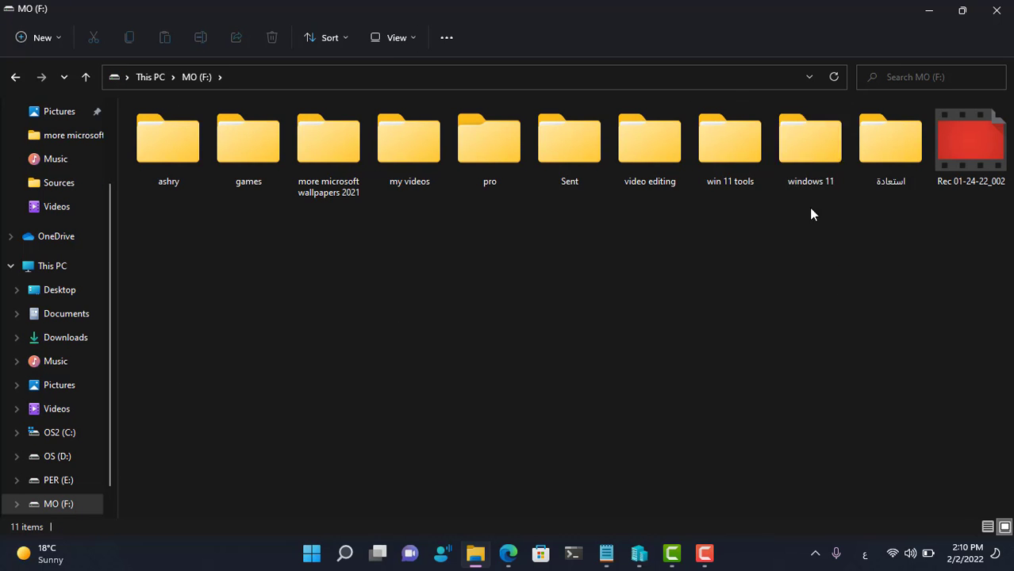
{"action": "double_click", "coordinate": [816, 152]}
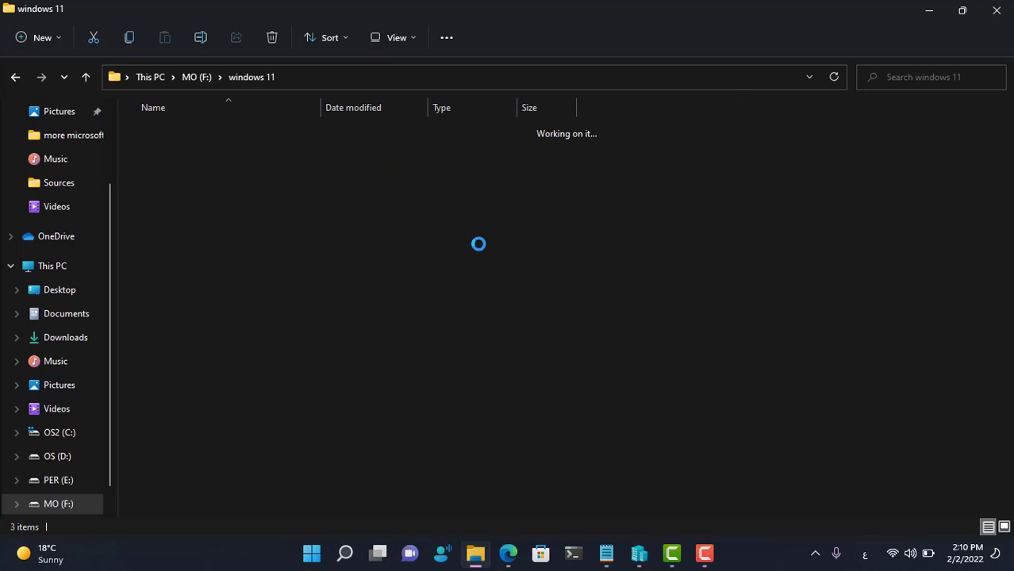
{"action": "left_click", "coordinate": [18, 77]}
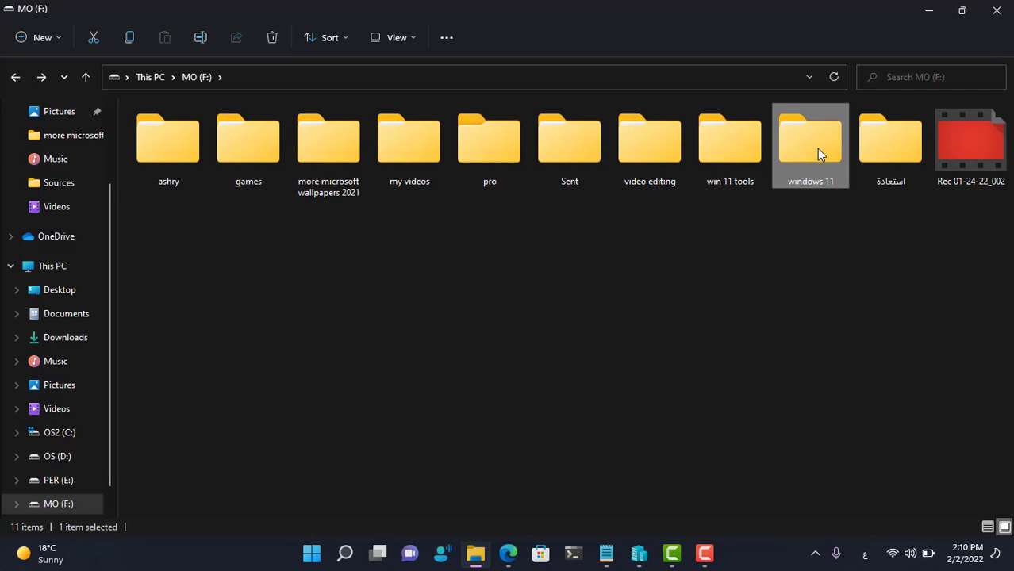
{"action": "right_click", "coordinate": [819, 153]}
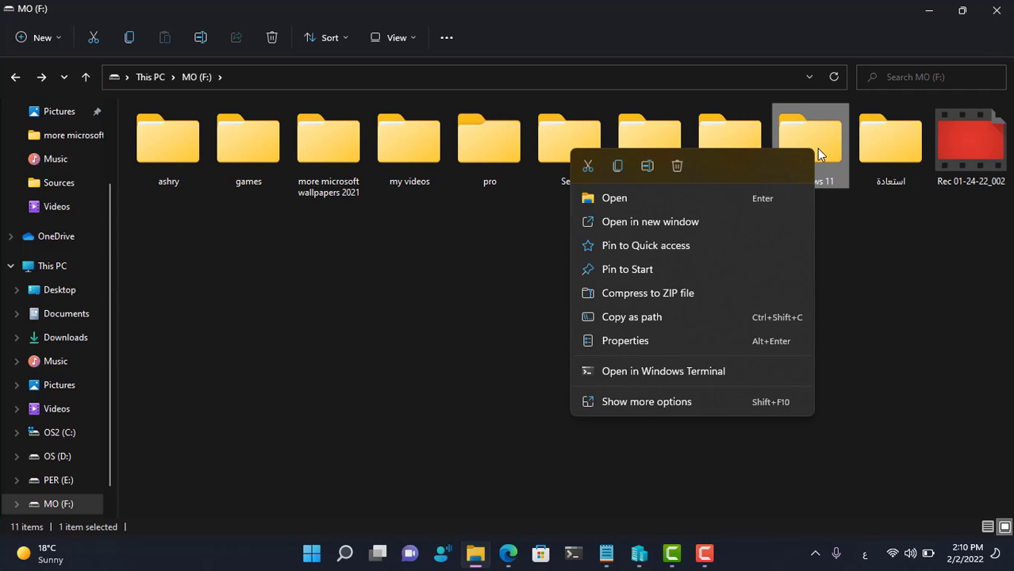
{"action": "left_click", "coordinate": [457, 331]}
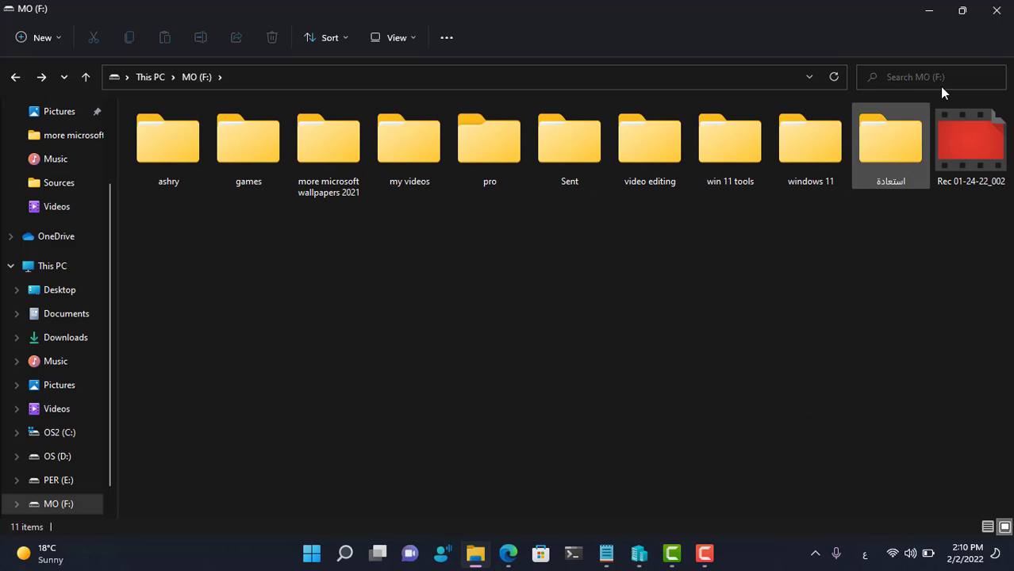
{"action": "left_click", "coordinate": [926, 8]}
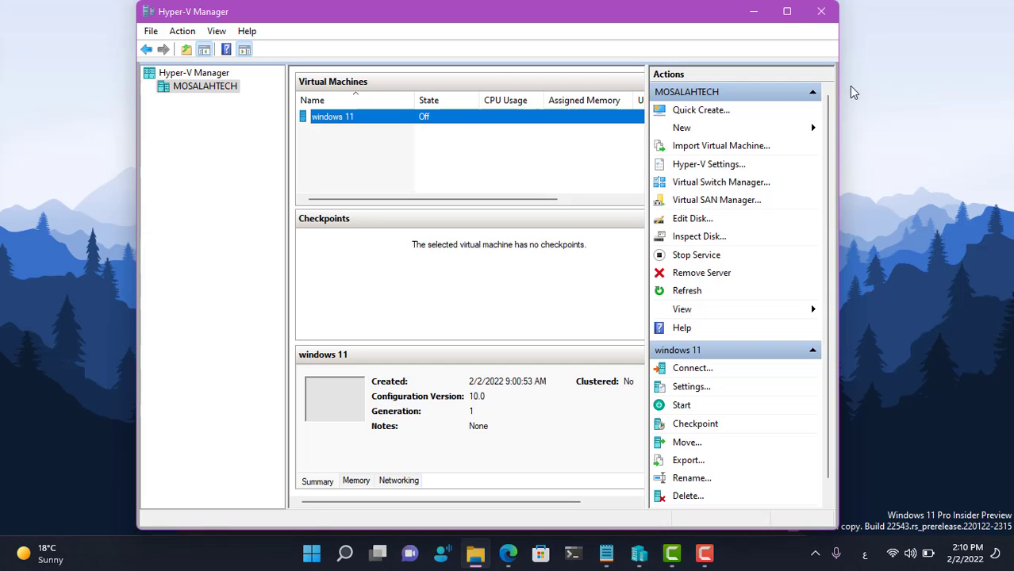